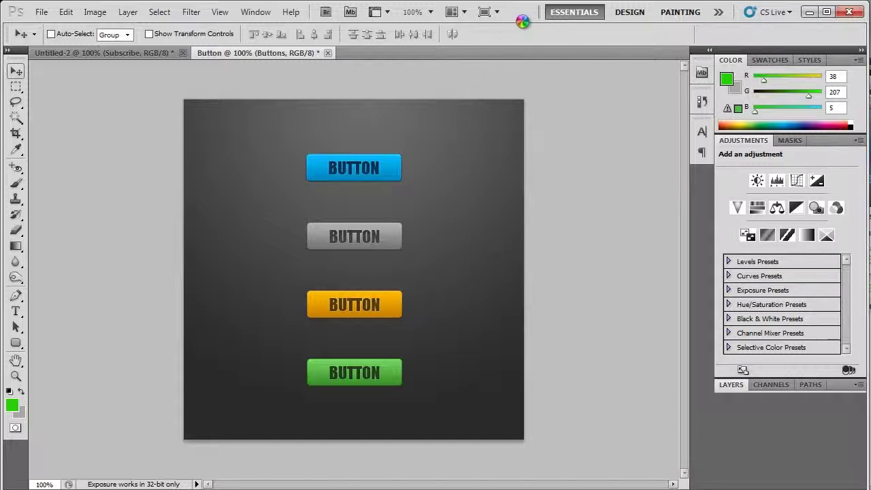
Create a 500 × 500 px white-background document named Buttons_Tutorial and show the grid
key(ctrl+n)
click(443, 208)
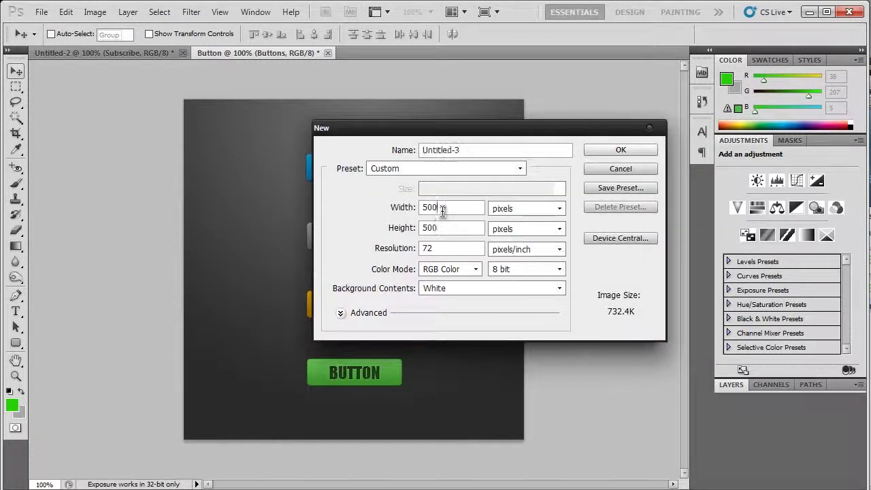
double_click(468, 150)
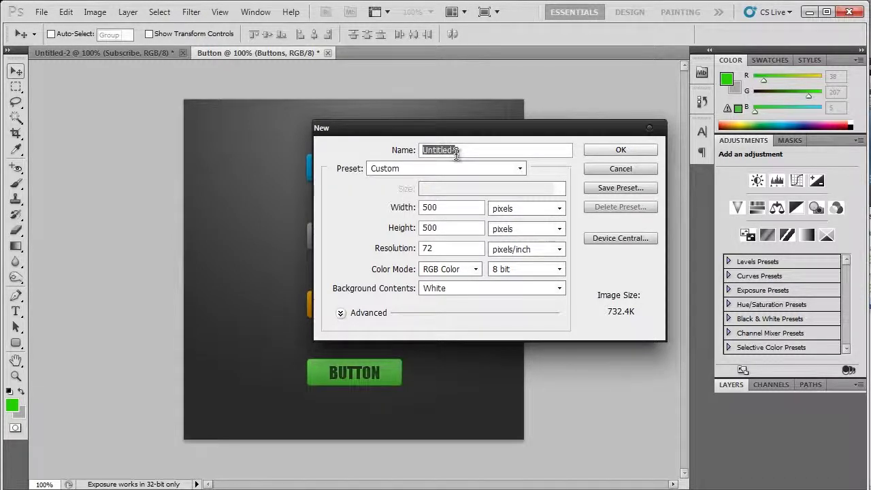
drag(483, 149, 408, 156)
text(Buttons_Tutorial)
click(482, 289)
click(618, 293)
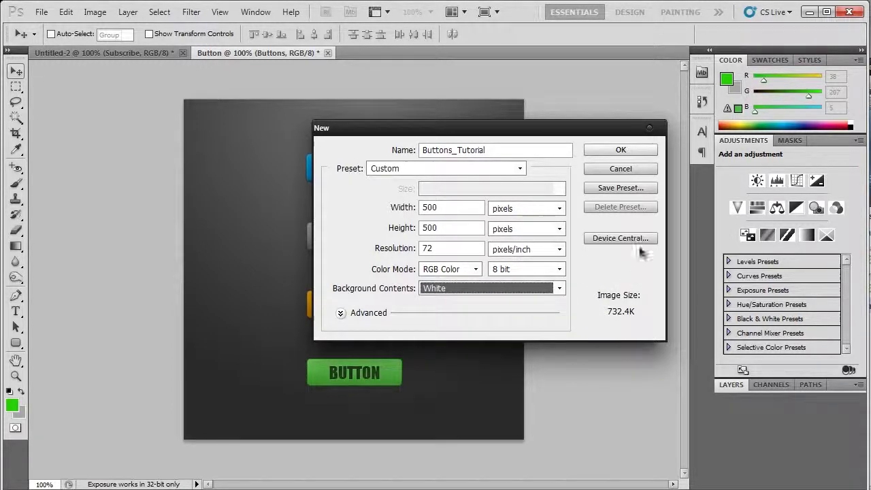
click(630, 152)
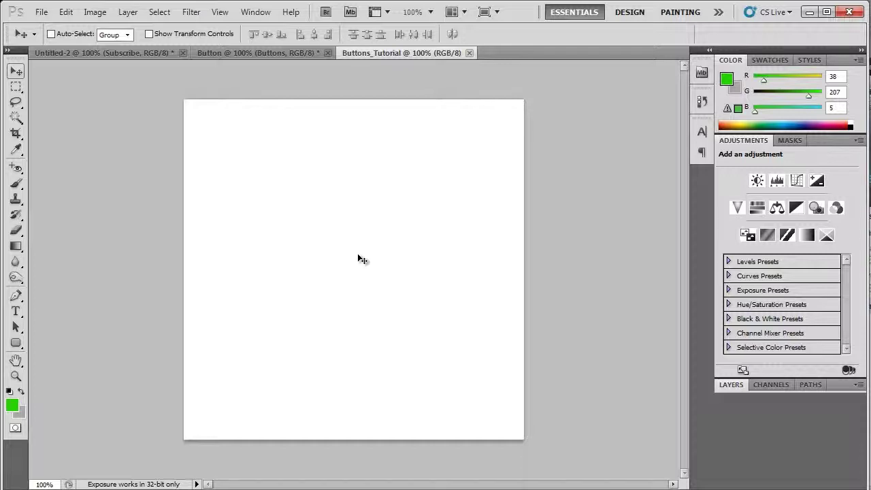
key(ctrl+apostrophe)
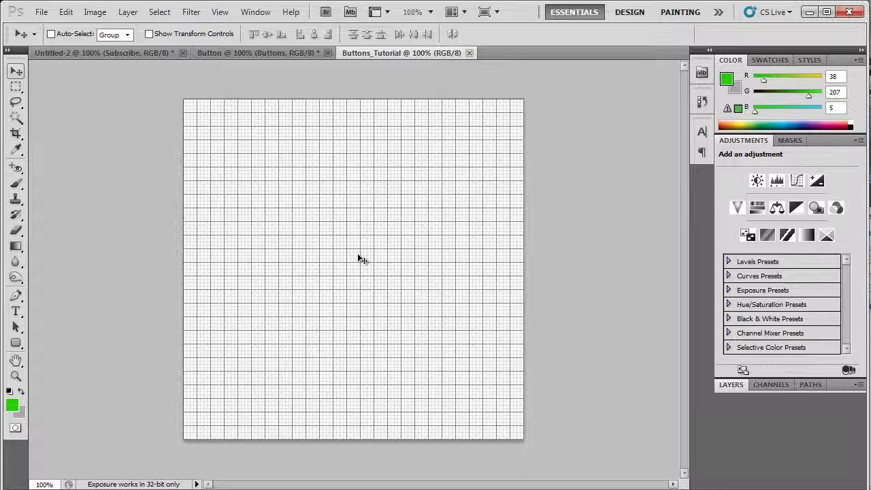
Set the grid preferences to a gridline every 20 px with 4 subdivisions
key(ctrl+k)
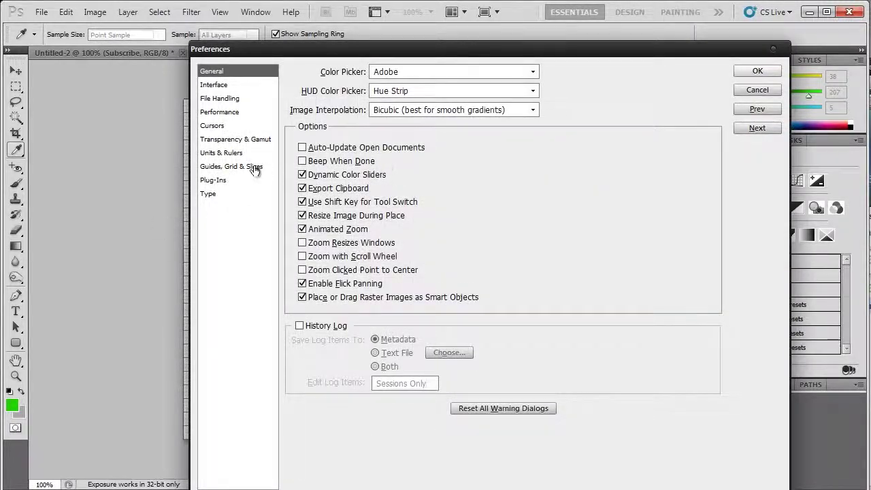
click(252, 167)
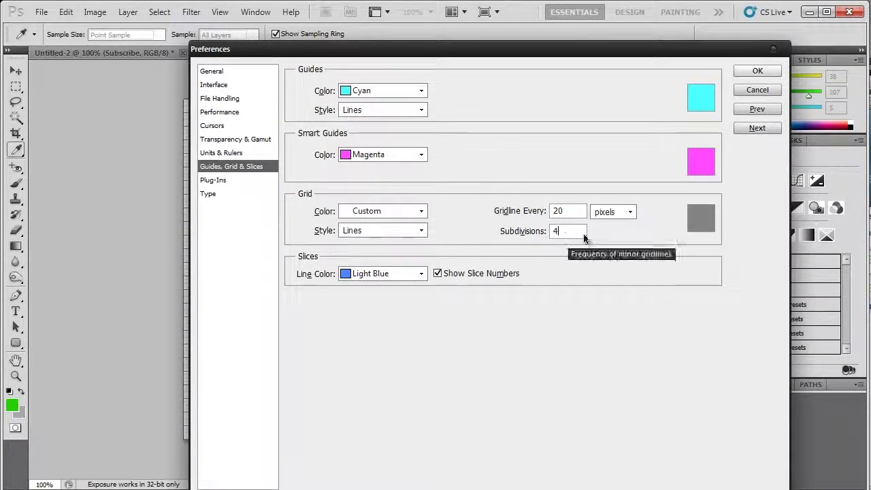
click(749, 74)
Return the view to actual size and set up the Rounded Rectangle tool with a 5 px radius
click(16, 376)
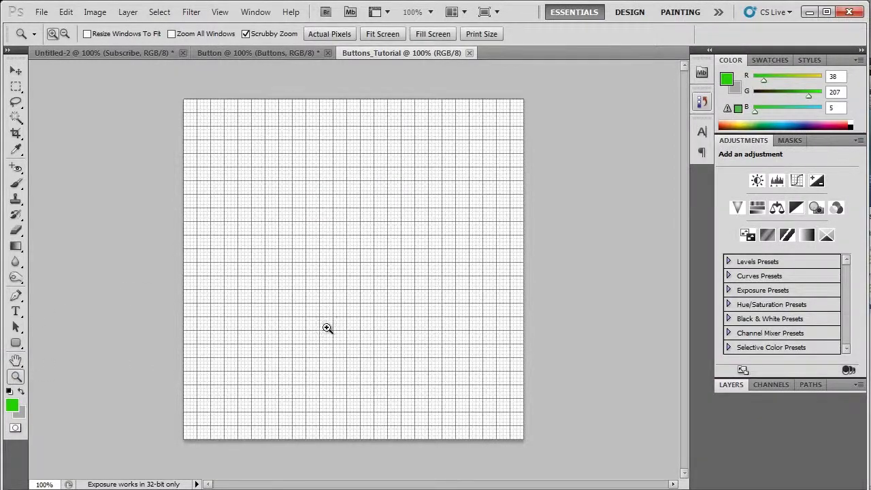
click(326, 327)
click(333, 37)
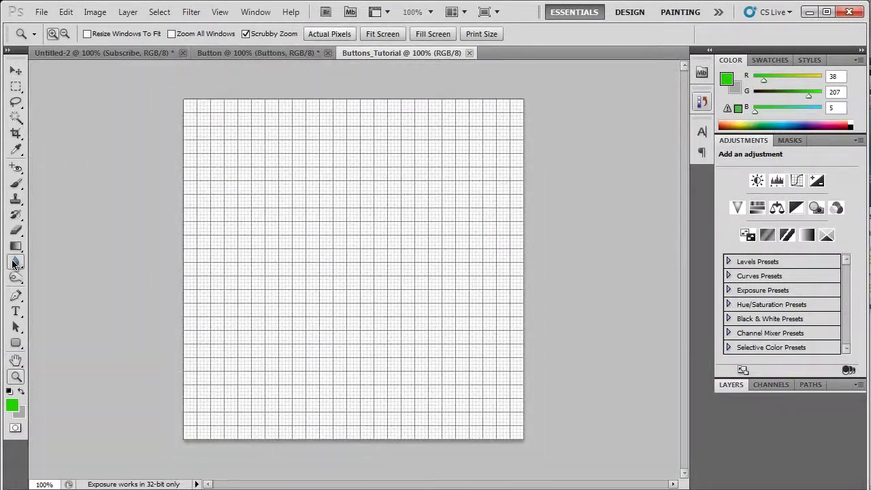
click(10, 342)
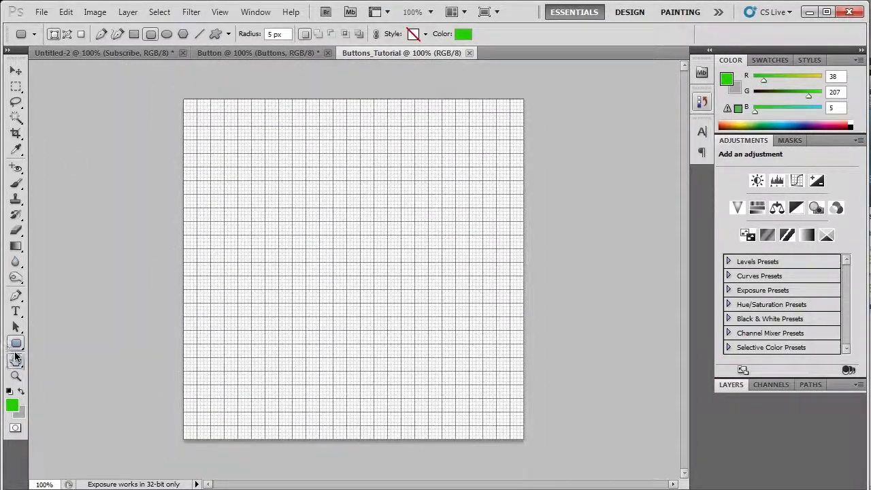
click(16, 344)
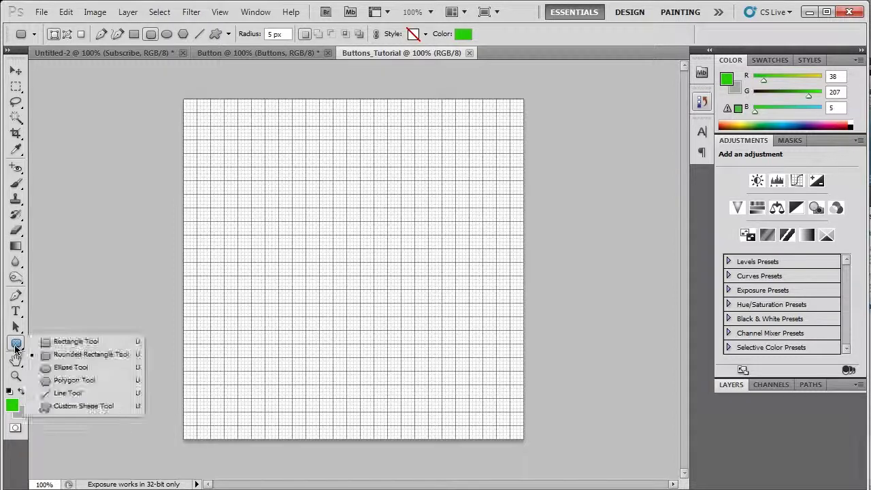
click(99, 355)
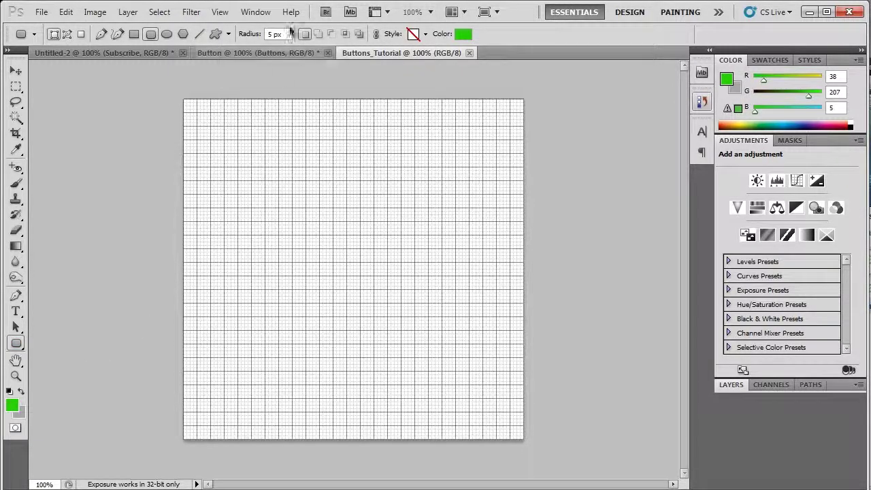
click(270, 34)
key(Return)
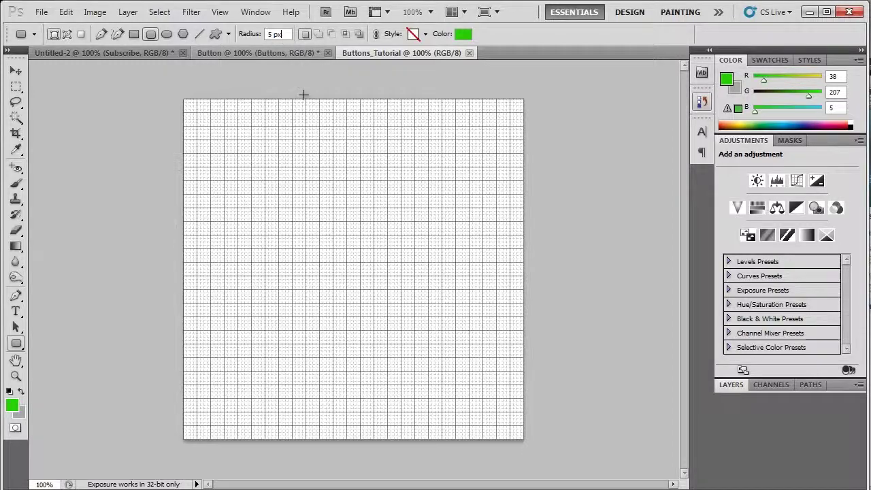
Set the shape colour to cyan (0,195,207) and show the Layers panel
click(464, 35)
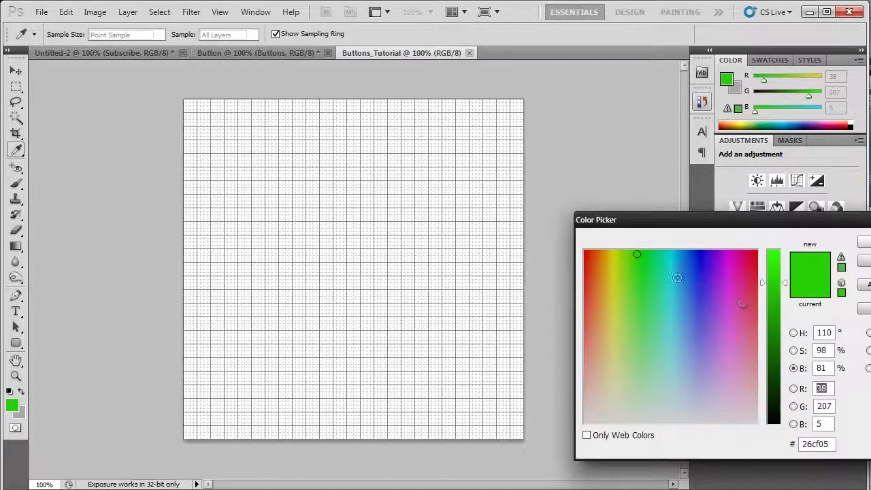
drag(677, 278, 688, 245)
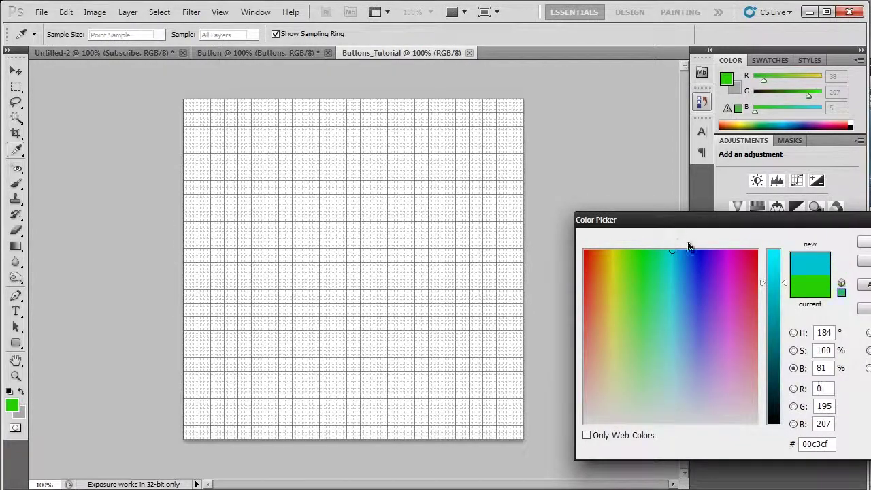
click(865, 243)
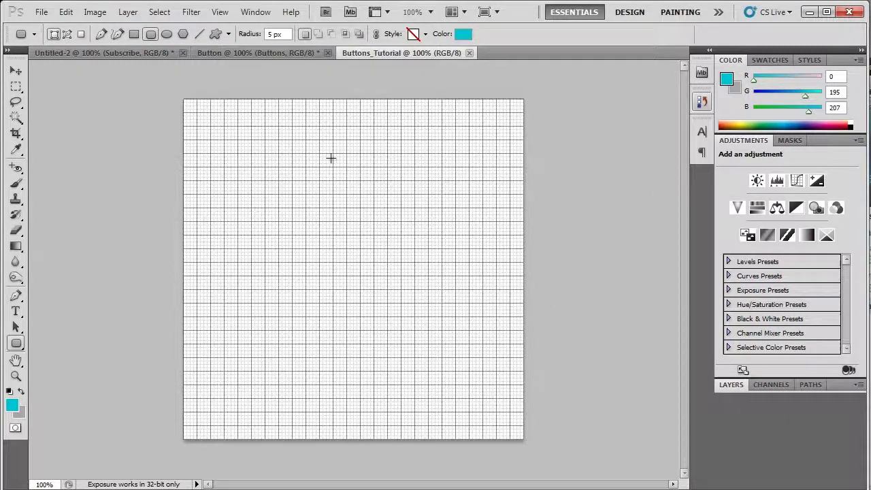
click(740, 385)
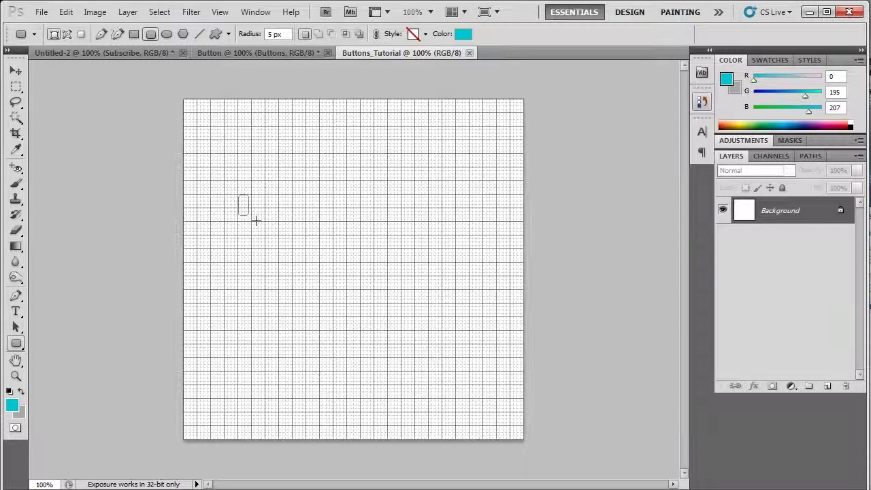
Draw a rounded rectangle near the canvas centre and hide the grid
drag(256, 221, 325, 284)
click(17, 71)
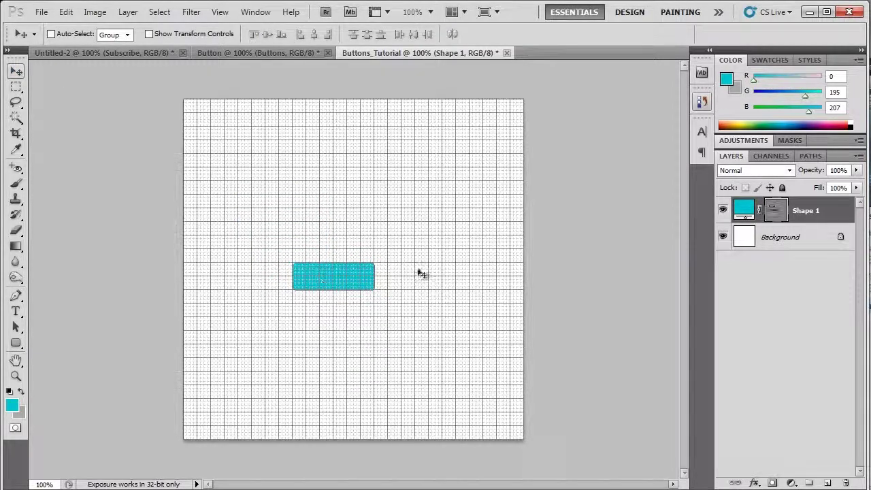
key(ctrl+apostrophe)
Rename the shape layer to Button BG
click(803, 279)
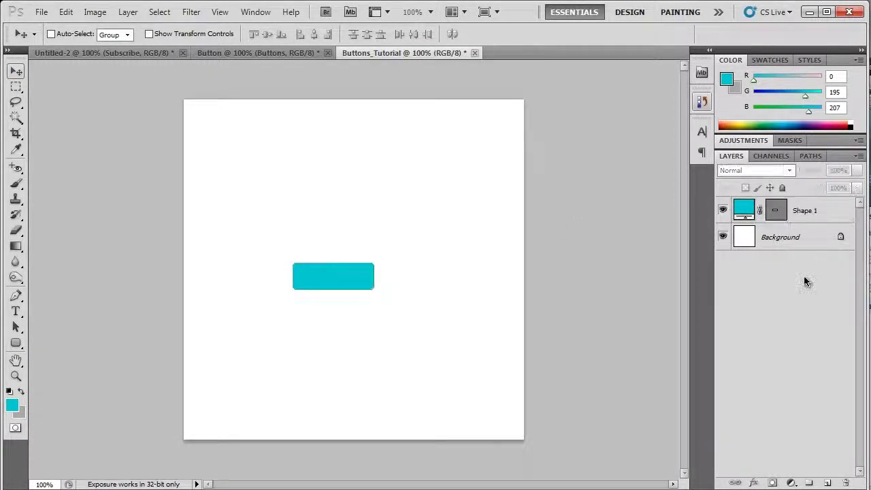
double_click(807, 211)
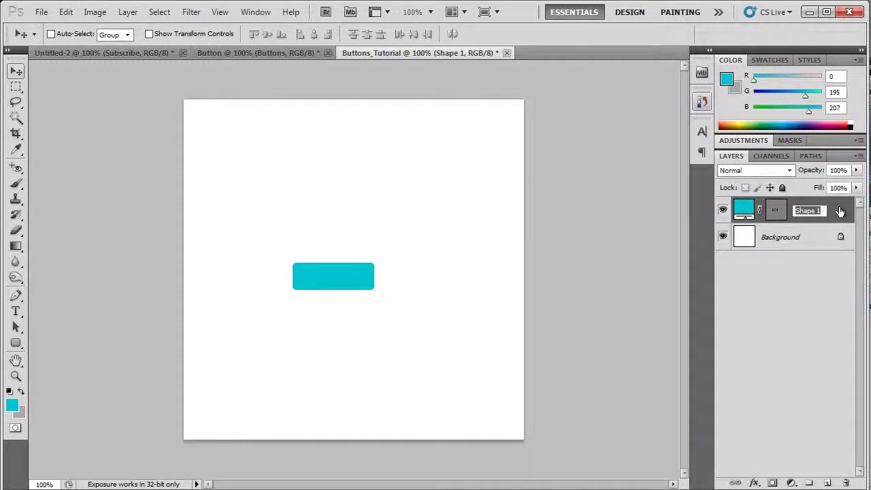
text(Button BG)
key(Return)
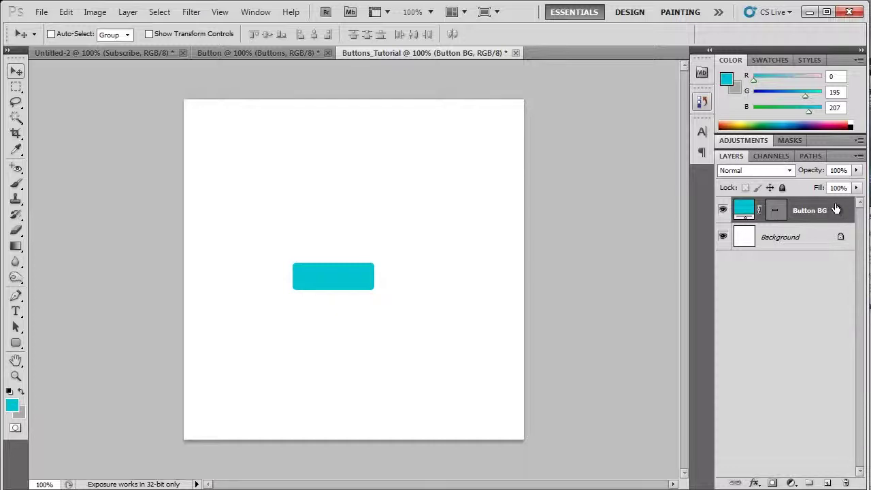
Add a gradient overlay to Button BG and change its left stop to a blue colour
double_click(836, 218)
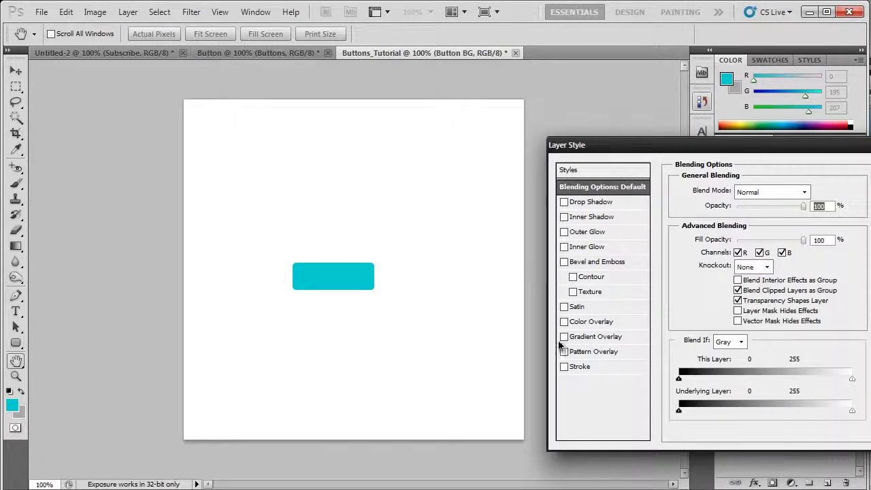
click(565, 337)
click(600, 337)
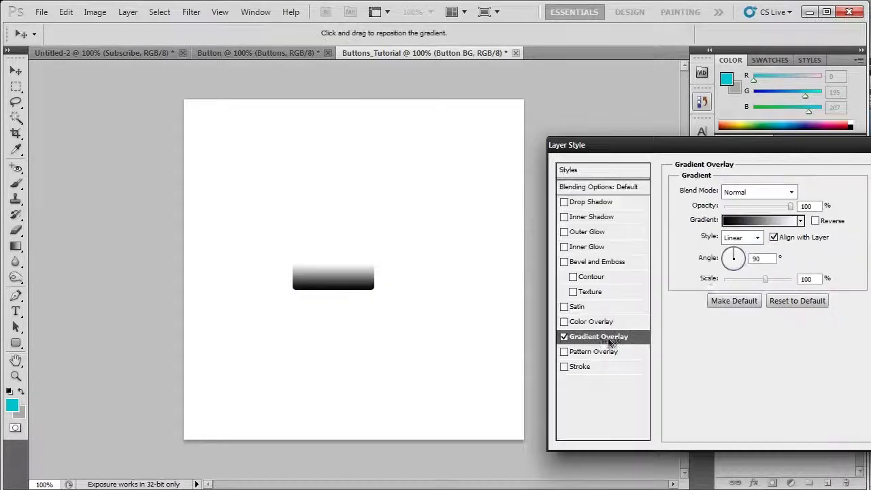
click(745, 225)
click(488, 324)
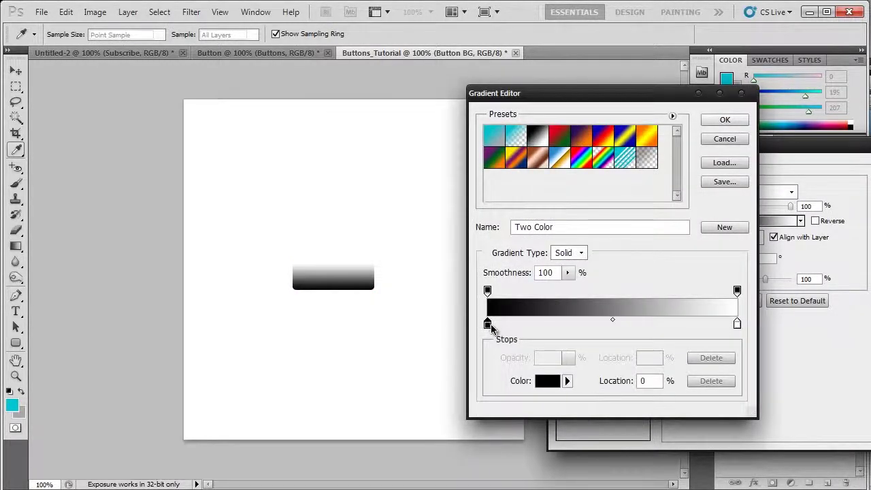
click(549, 386)
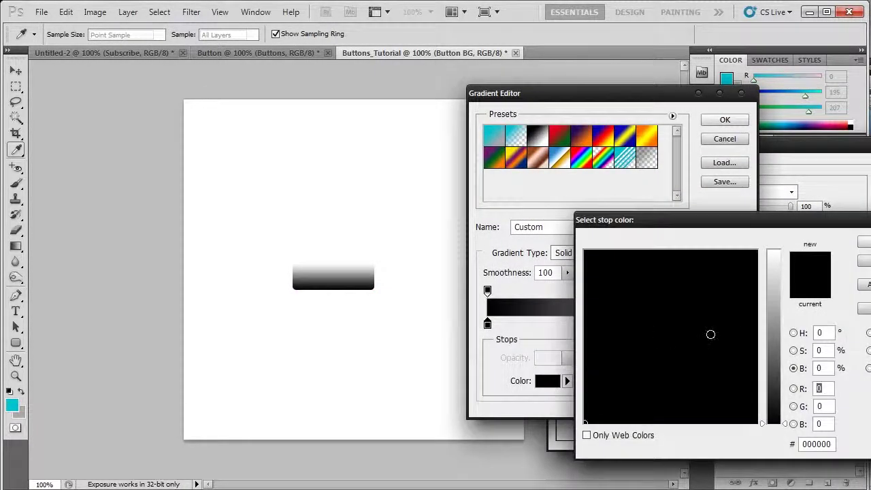
click(776, 319)
drag(684, 272, 676, 247)
drag(779, 319, 779, 307)
click(685, 252)
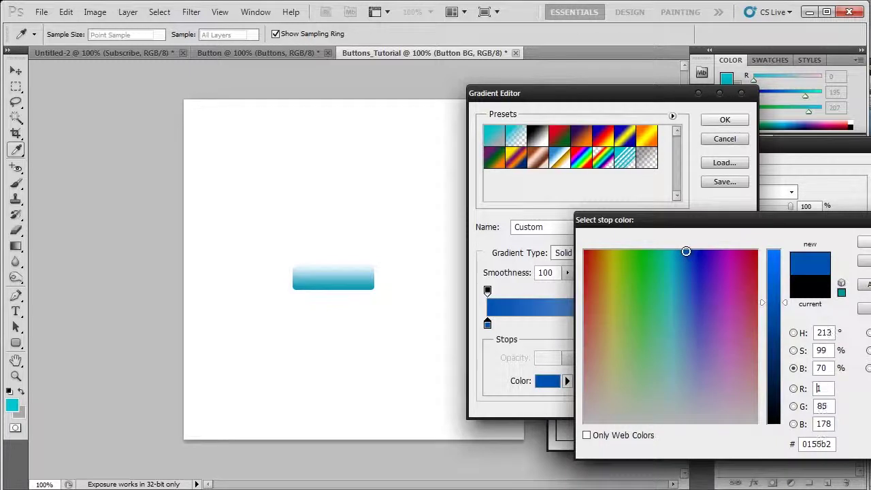
drag(685, 252, 679, 252)
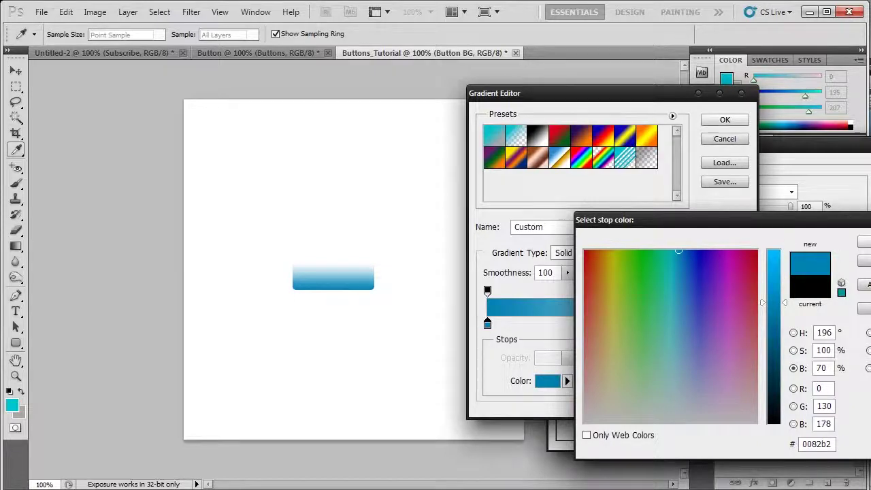
drag(773, 296, 773, 321)
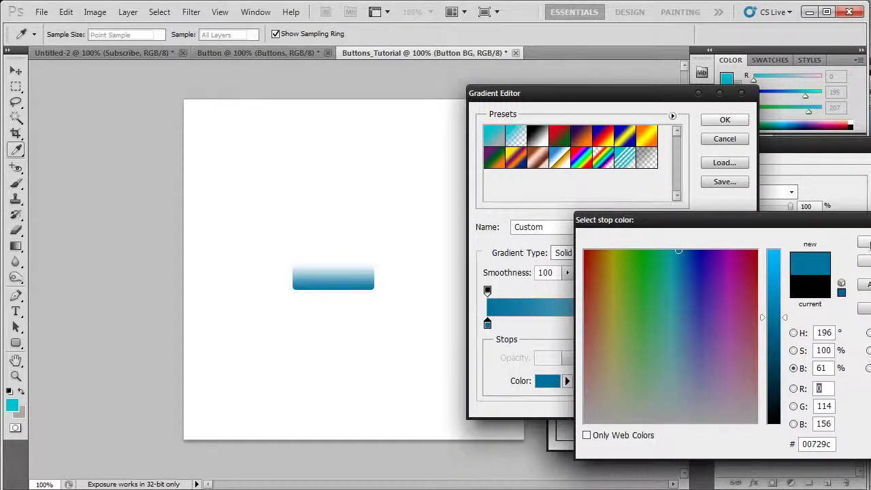
click(868, 244)
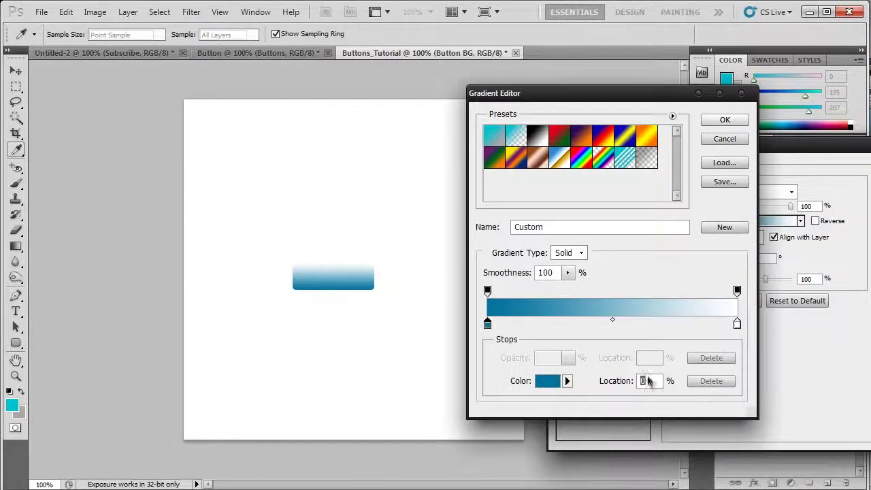
Copy the left stop's hex 00729c and paste it into the right end stop
double_click(488, 324)
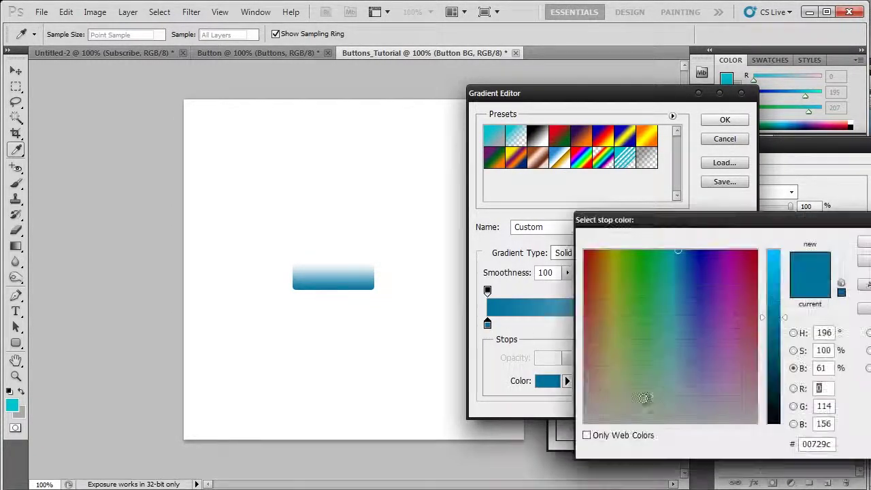
click(820, 445)
key(ctrl+c)
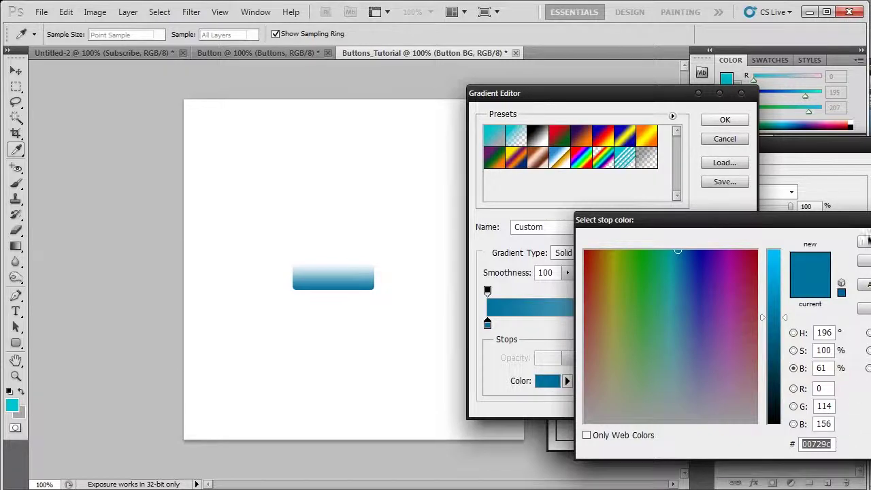
click(864, 242)
click(738, 324)
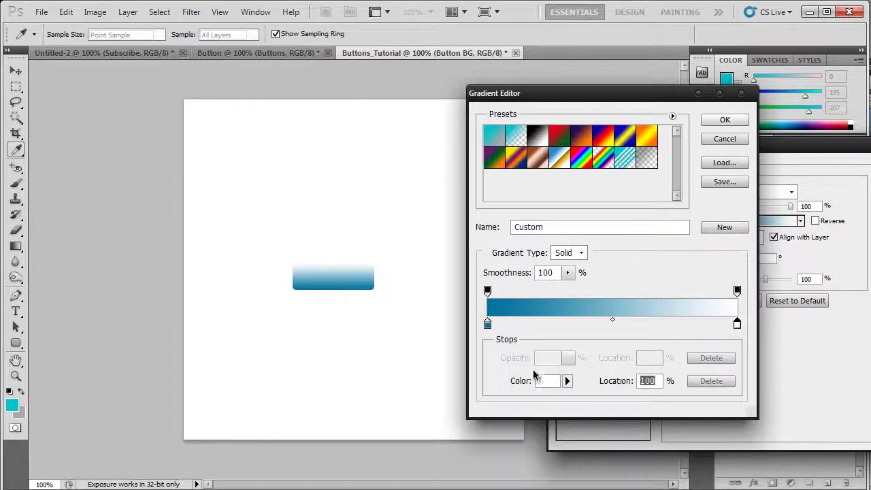
click(543, 387)
click(810, 444)
key(ctrl+v)
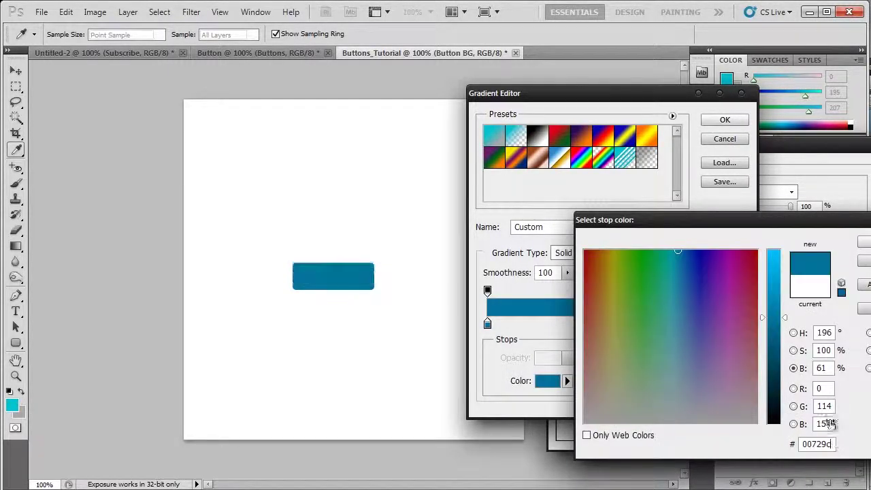
Brighten the right stop to a lighter blue, apply the gradient, and enable a stroke
drag(771, 318, 774, 275)
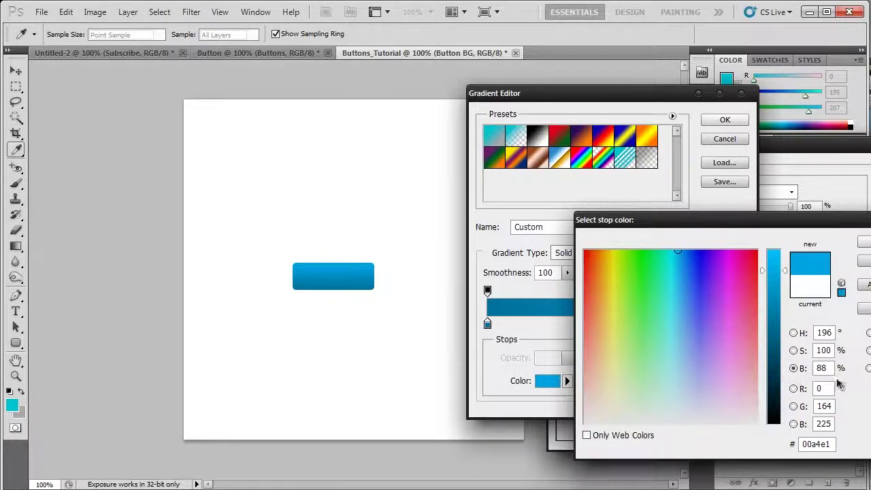
click(794, 333)
click(794, 351)
click(794, 368)
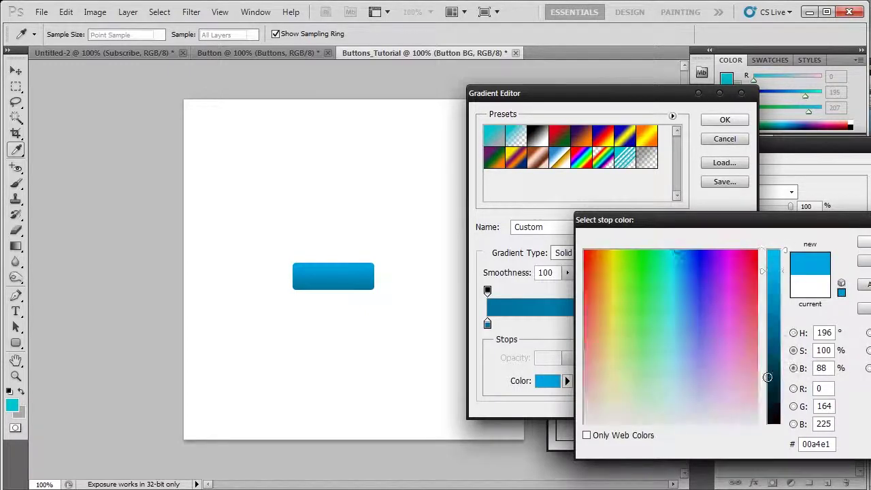
click(793, 388)
click(794, 424)
click(794, 350)
click(794, 368)
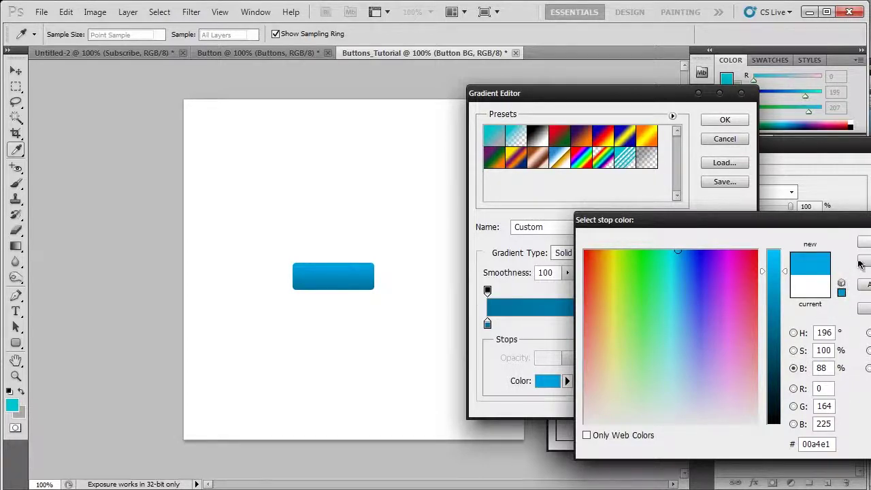
key(Return)
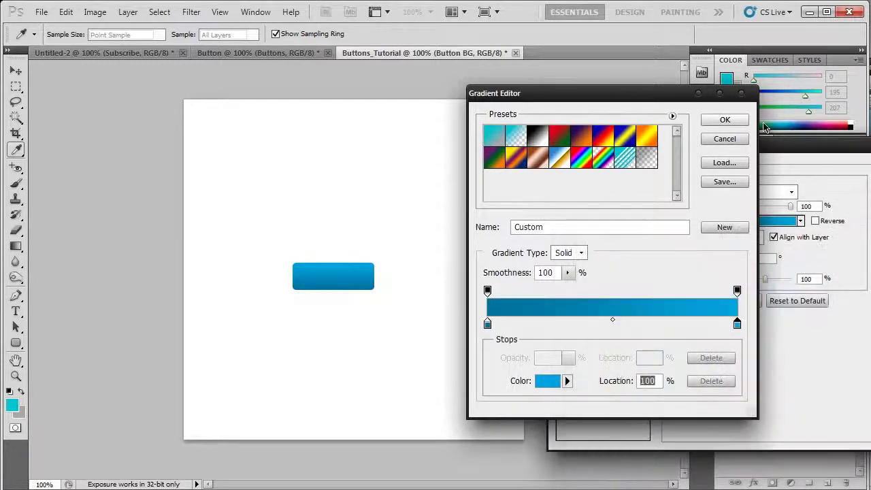
click(727, 120)
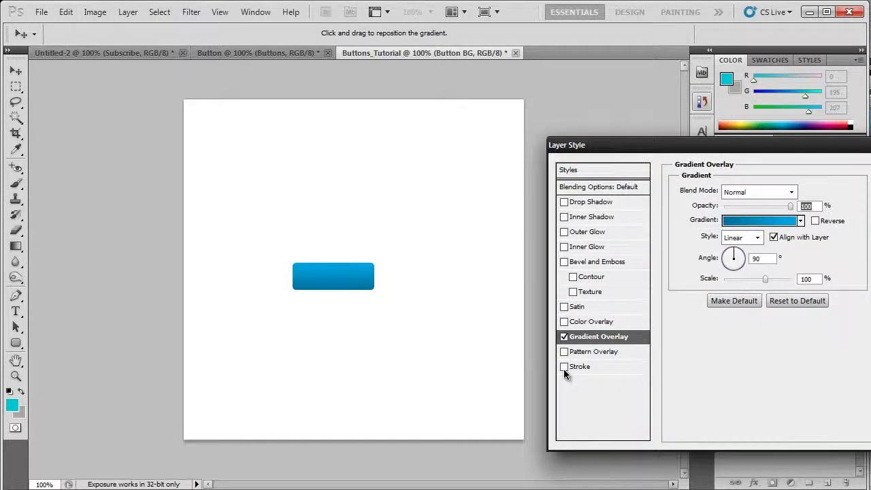
click(564, 367)
Place the stroke inside the button edge with a Gradient fill type
click(600, 368)
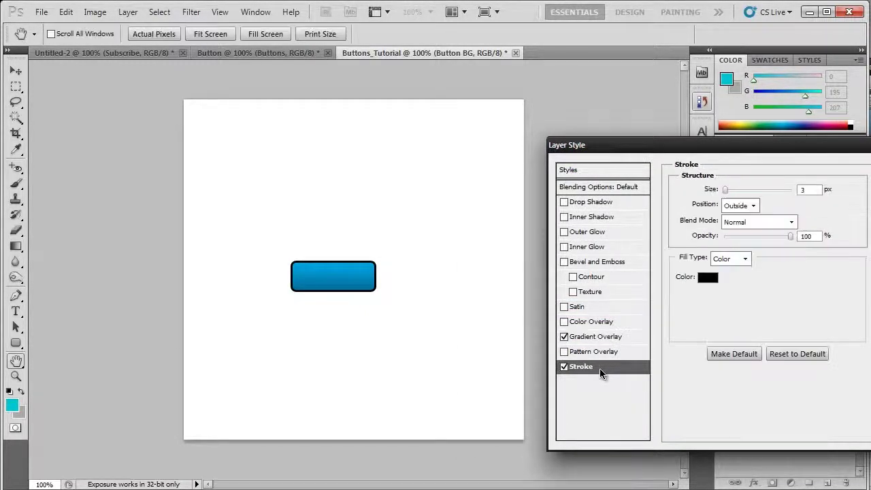
click(737, 205)
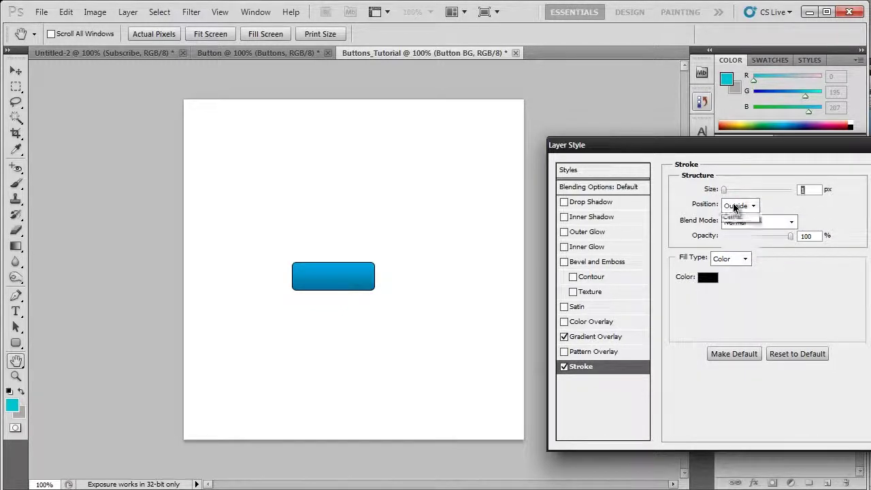
click(740, 232)
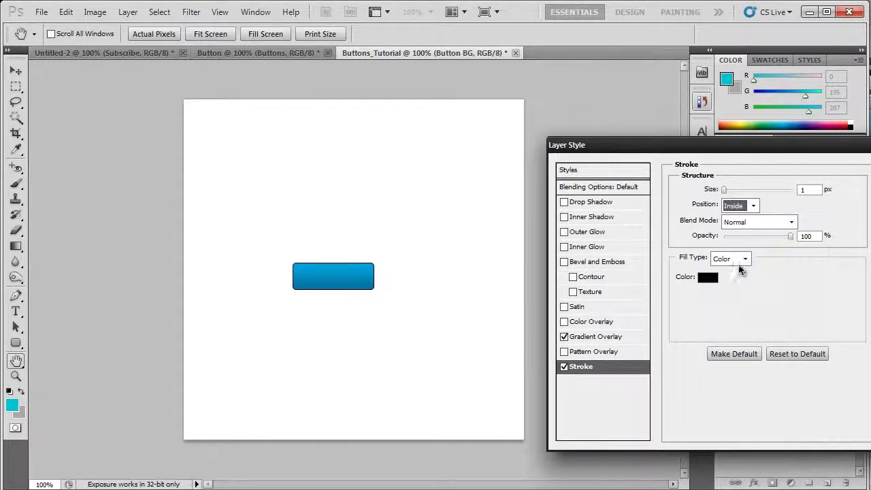
click(741, 260)
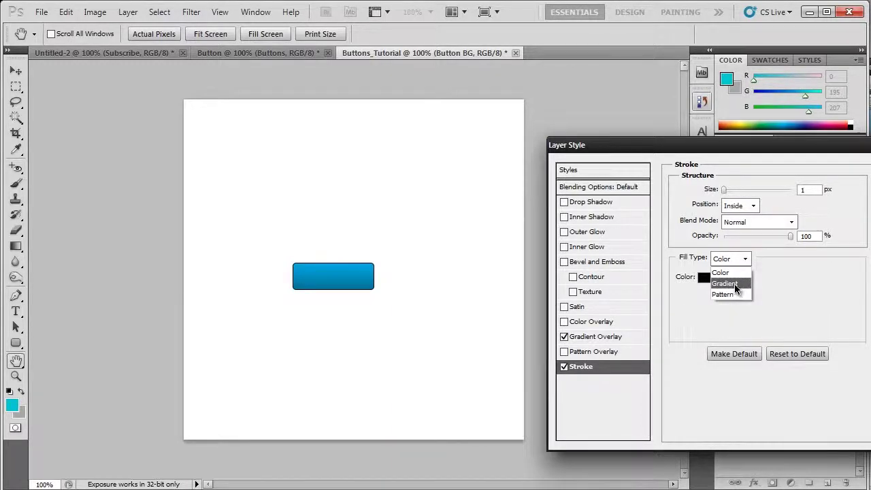
click(736, 289)
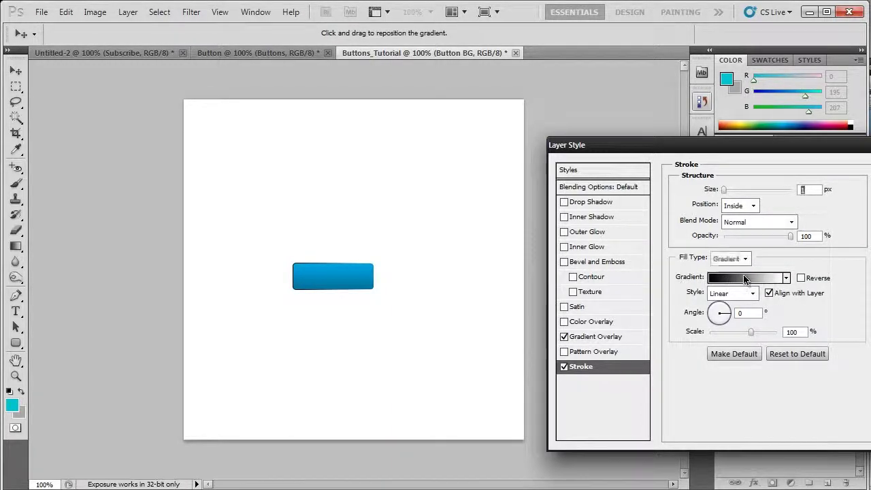
click(746, 278)
Set the stroke gradient's left stop to 00729c, darkened to a dark teal
click(487, 324)
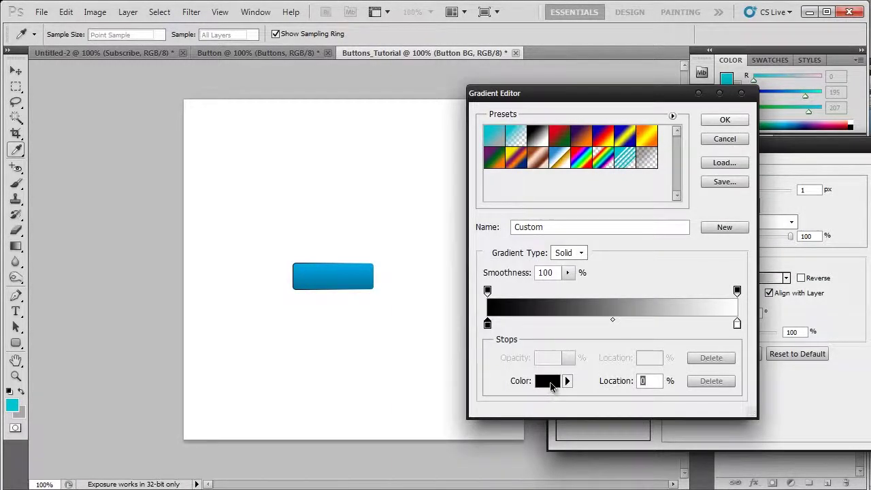
click(552, 381)
click(356, 275)
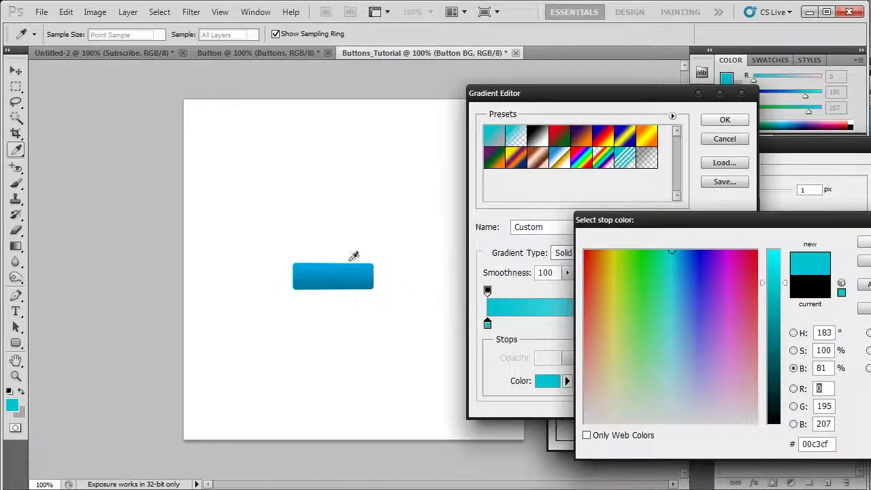
double_click(808, 443)
text(00729c)
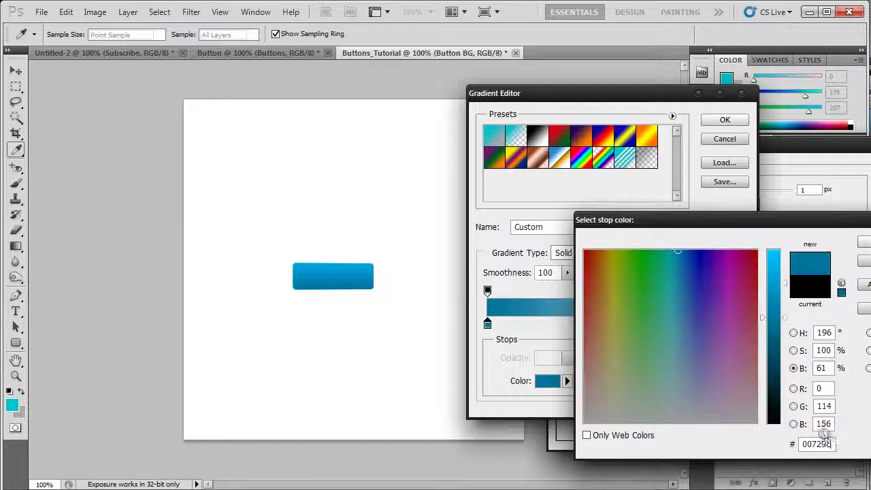
drag(776, 332, 777, 357)
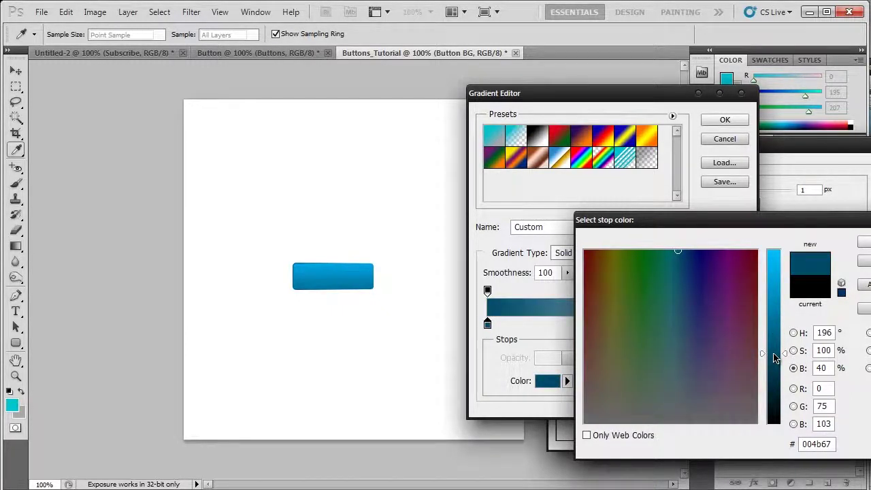
key(Return)
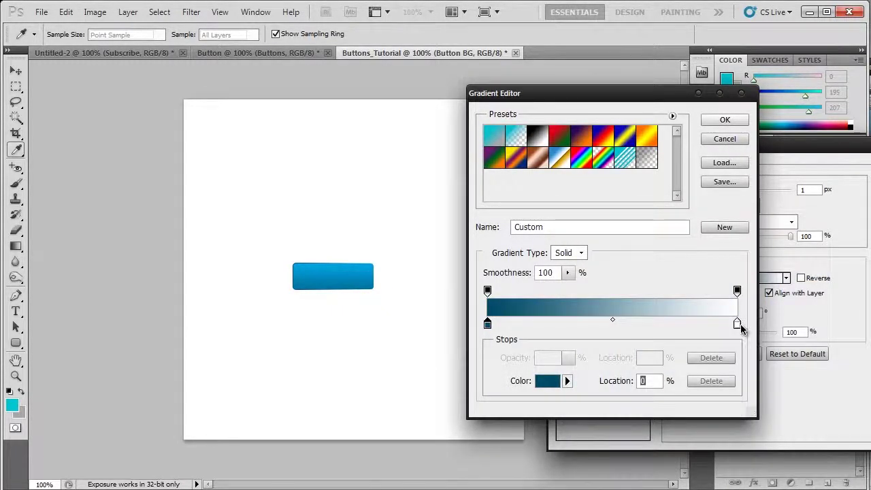
Remove an accidental extra gradient stop and recheck the left stop's colour
click(738, 325)
click(491, 325)
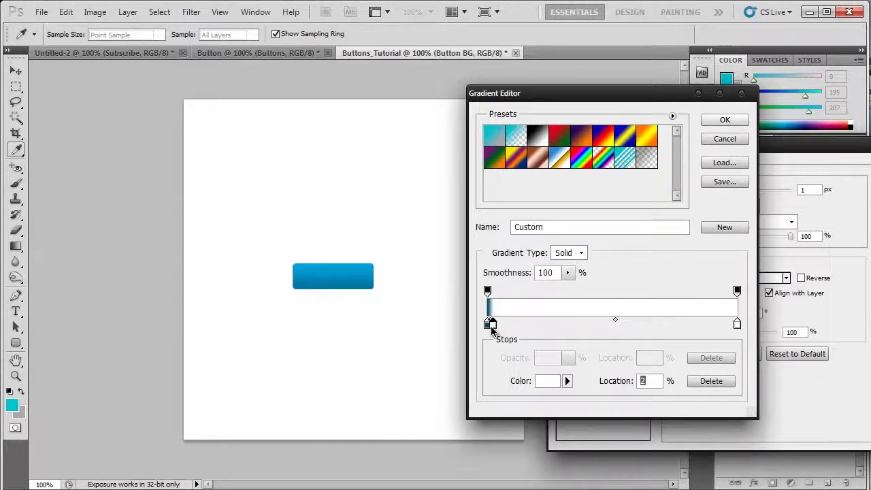
click(708, 381)
click(487, 325)
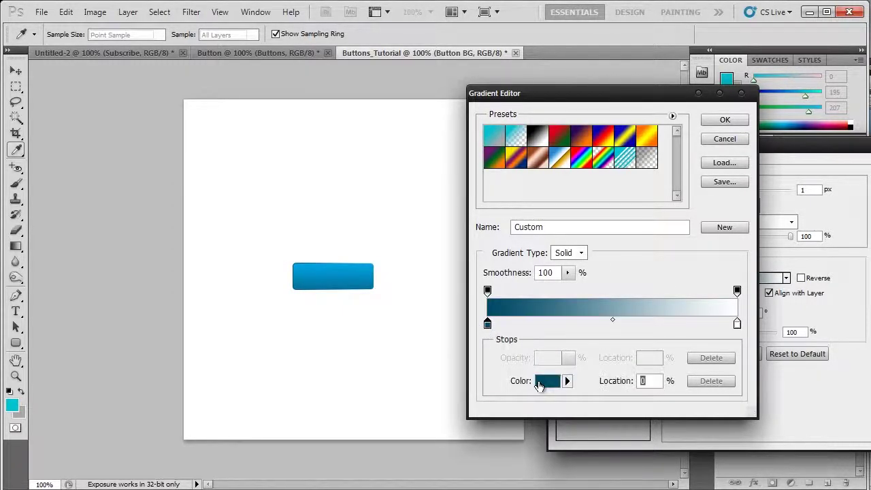
click(545, 382)
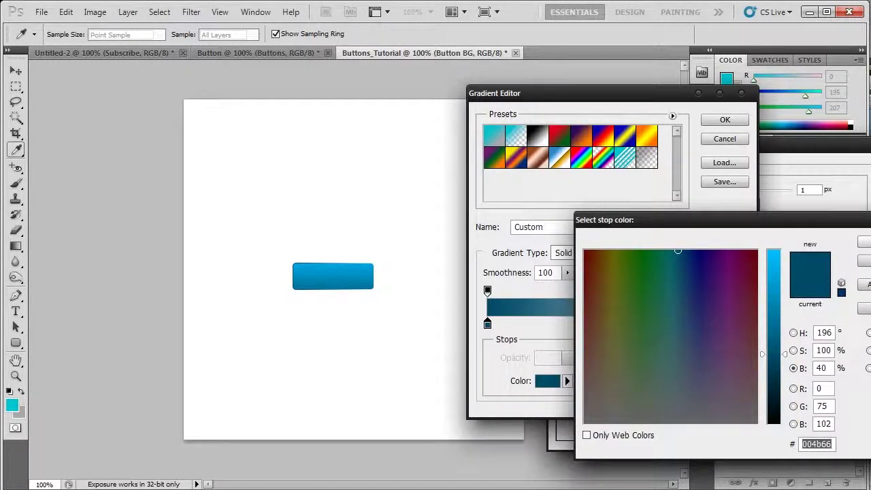
key(Return)
Set the right stop to 004b66, lighten it to medium blue, and apply the gradient
click(738, 325)
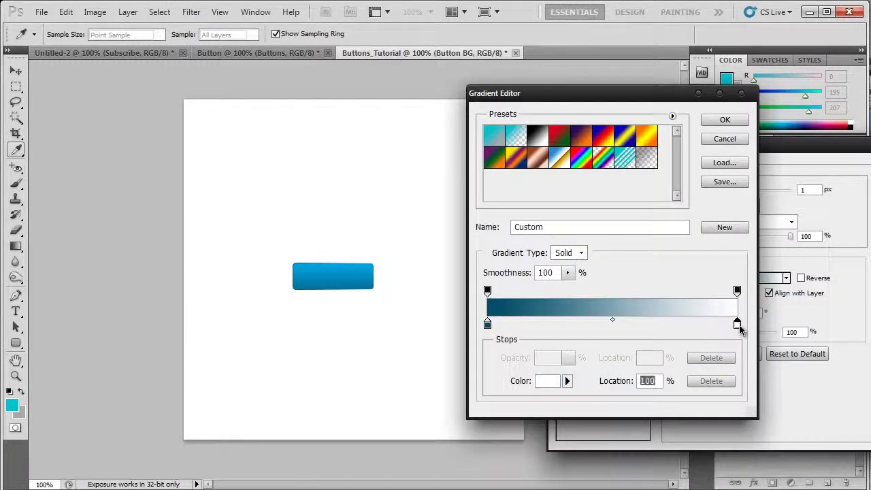
click(545, 382)
double_click(803, 443)
text(004b66)
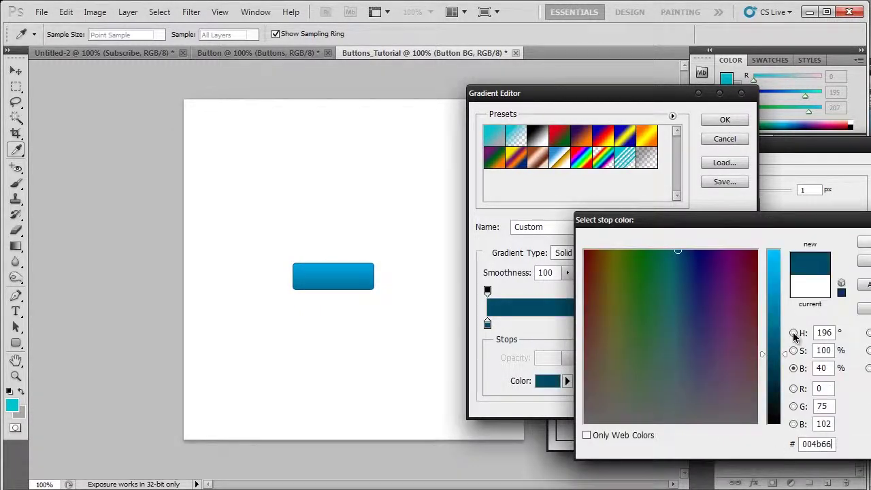
drag(785, 354, 783, 320)
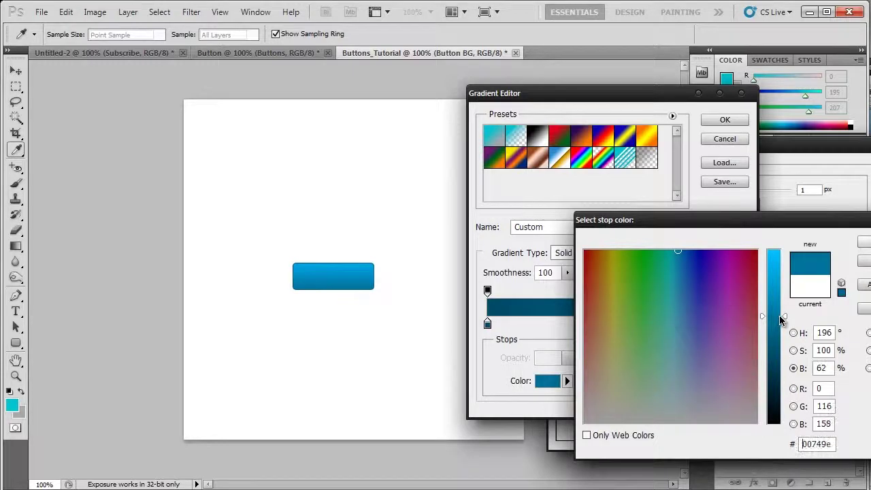
key(Return)
click(725, 120)
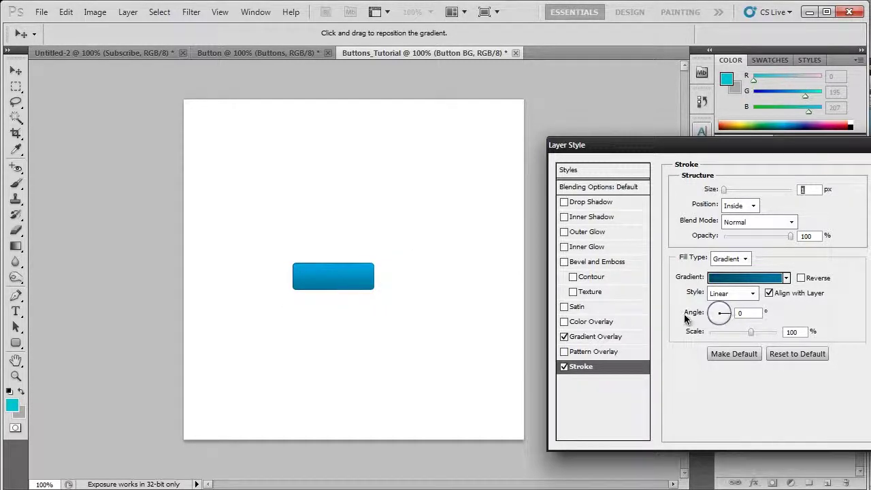
Set the stroke gradient angle to 90°
click(758, 312)
text(90)
key(Return)
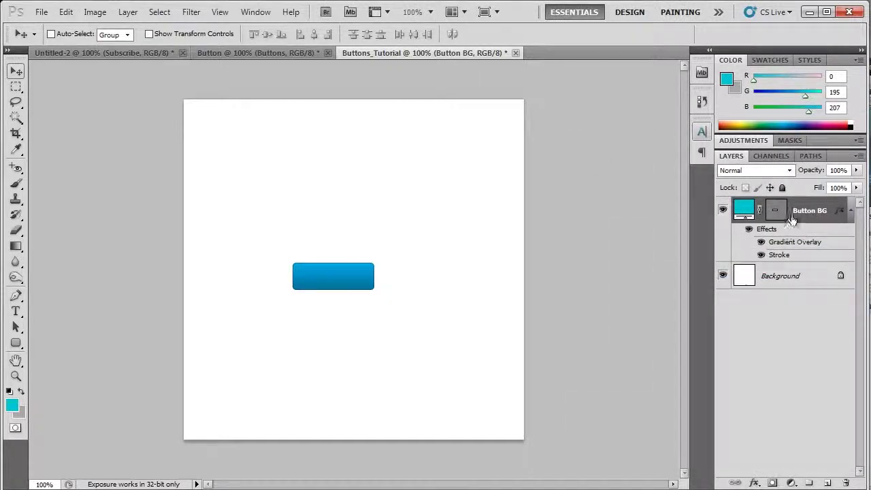
Brighten the stroke gradient's right stop to #0088b9
double_click(806, 225)
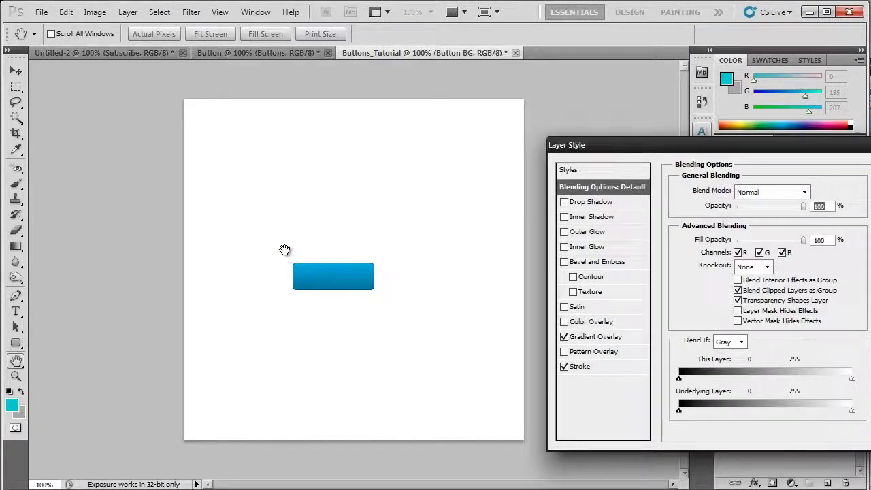
click(583, 367)
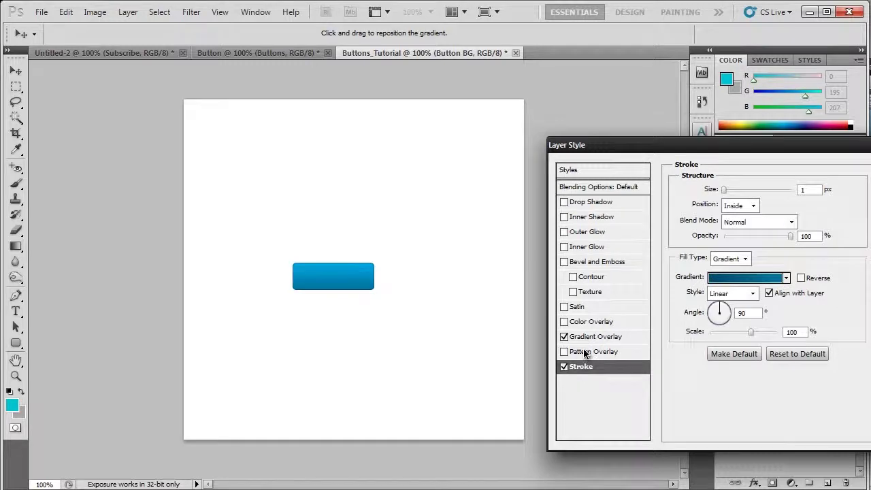
click(761, 279)
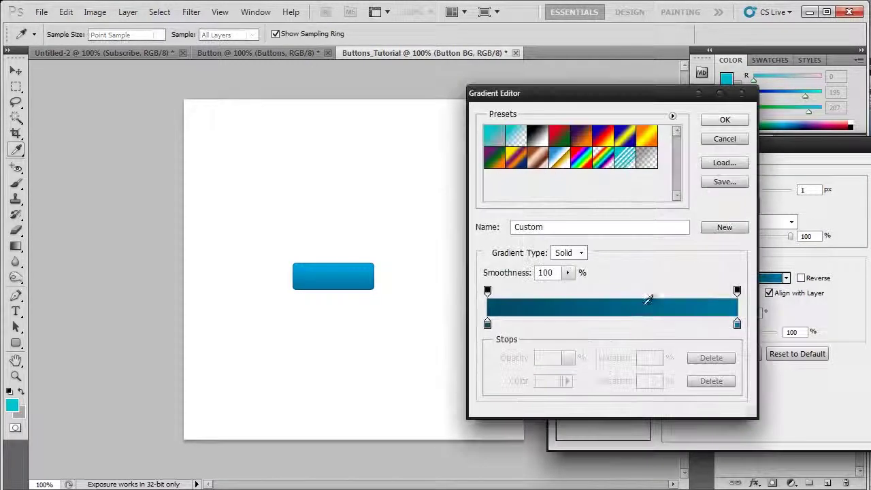
click(737, 324)
click(557, 381)
drag(775, 310, 772, 302)
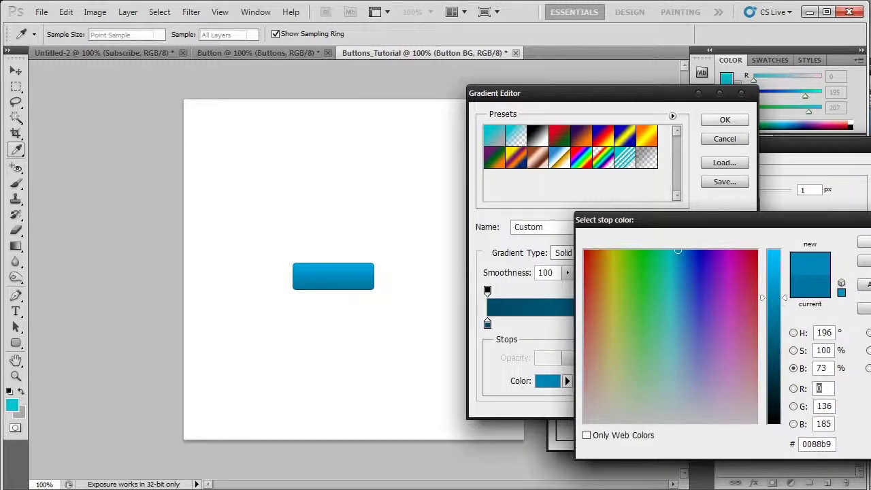
key(Return)
click(724, 119)
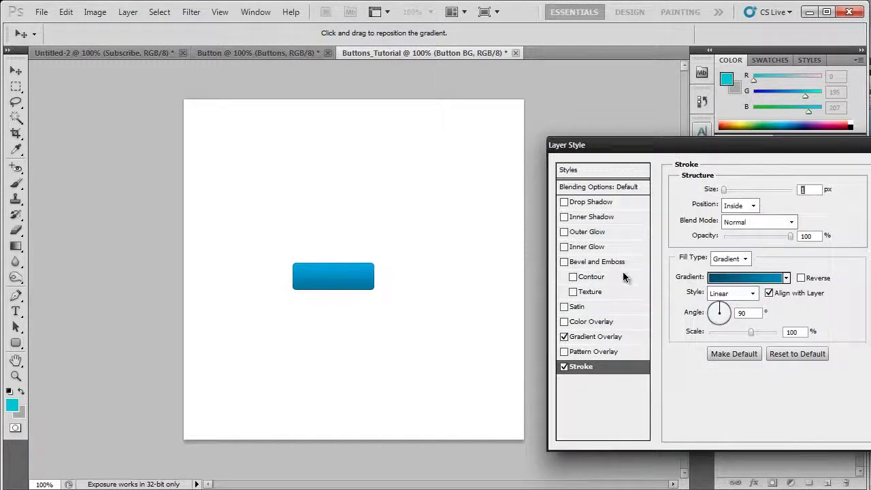
Add a white (ffffff) inner shadow with Normal blend, 100% opacity and 90° angle
click(564, 217)
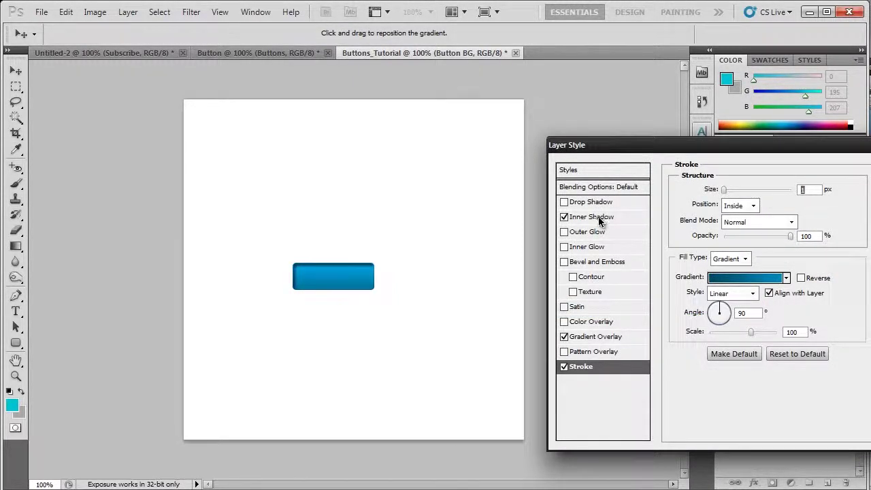
click(599, 217)
click(764, 192)
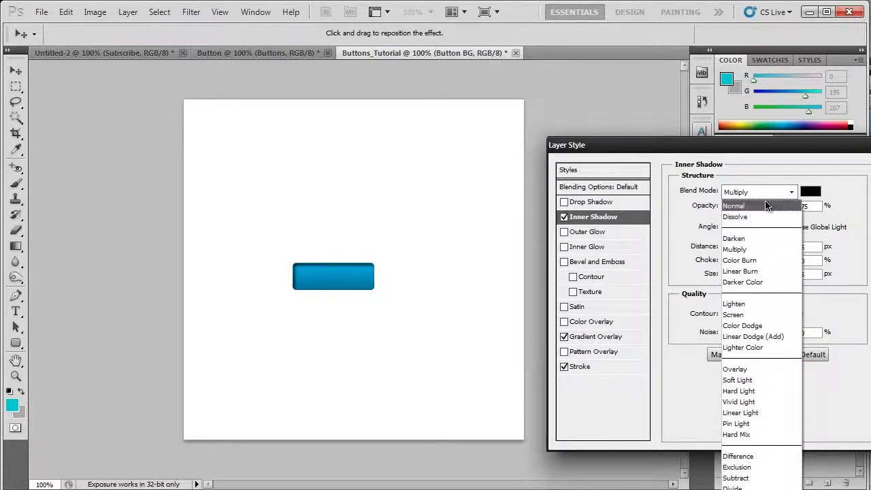
click(766, 206)
click(811, 192)
text(ffffff)
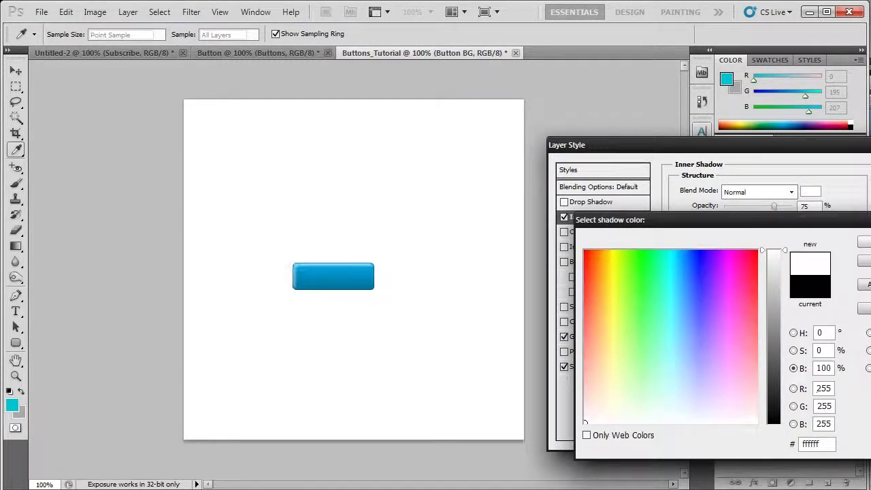
key(Return)
drag(774, 205, 790, 206)
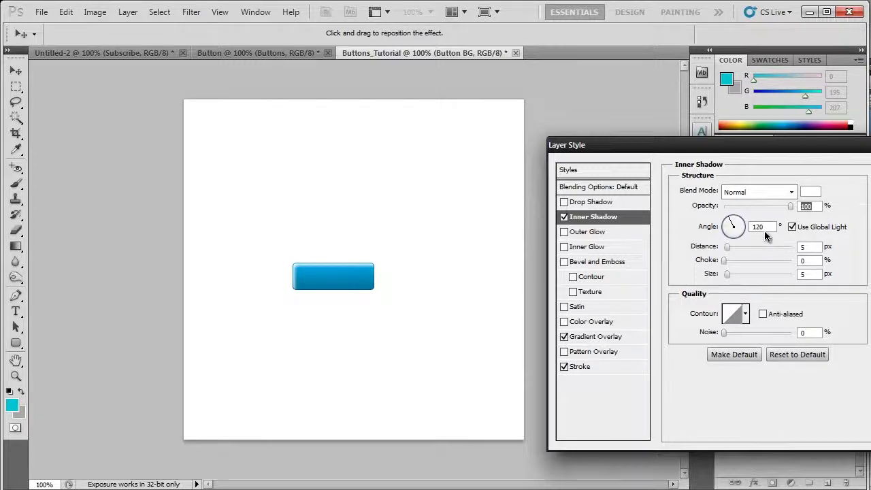
click(766, 227)
text(90)
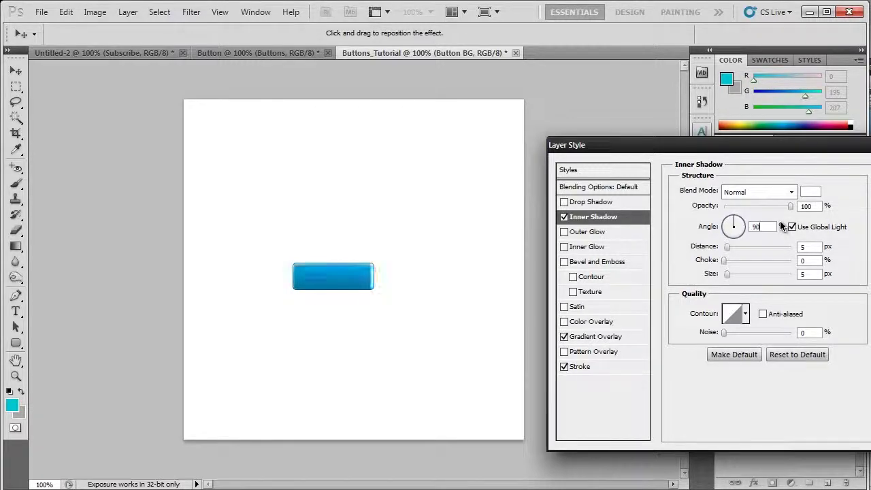
key(Return)
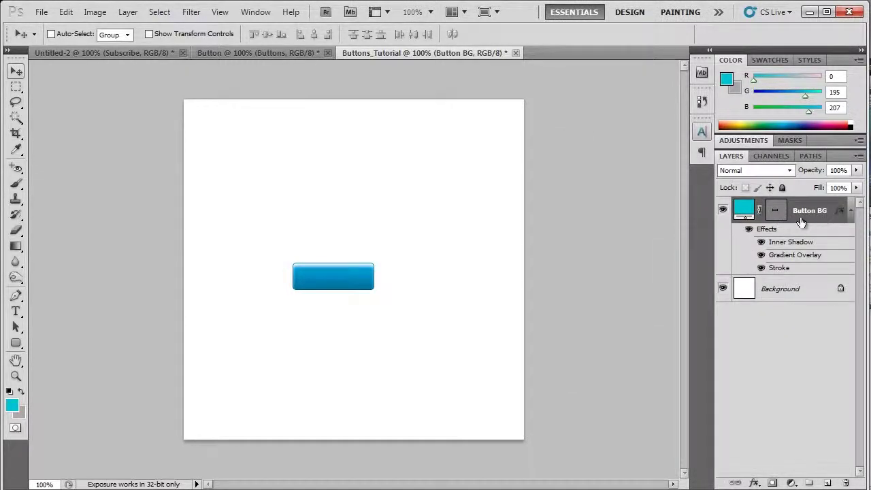
Set the inner shadow distance to 1 px and size to 2 px
double_click(802, 222)
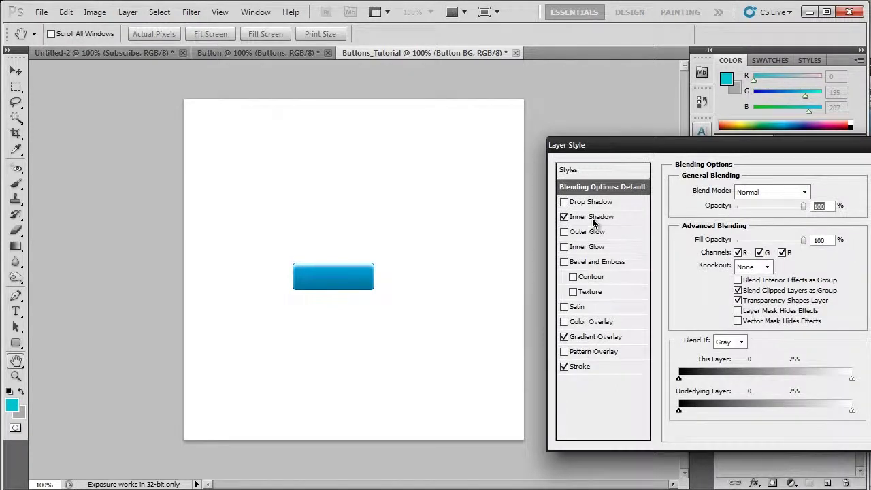
click(592, 218)
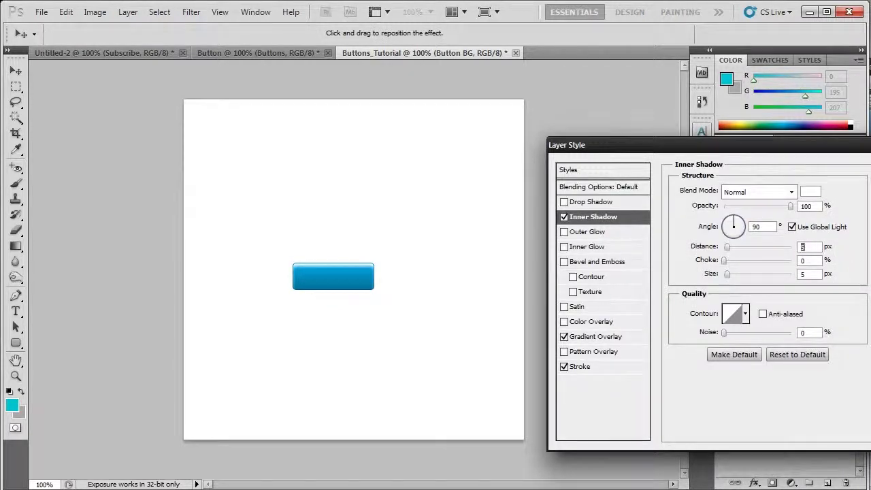
text(1)
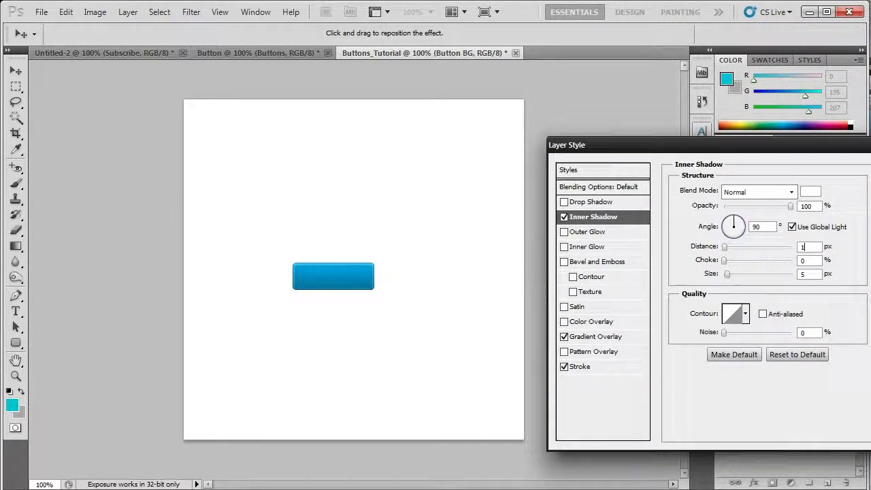
key(Tab)
key(Tab)
text(2)
click(758, 227)
key(Return)
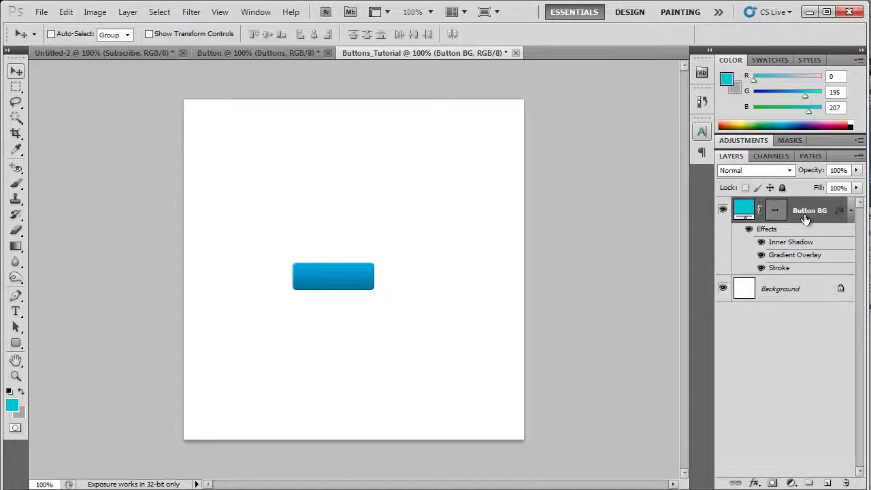
Reopen Button BG's layer styles and enable a drop shadow
double_click(805, 218)
click(590, 218)
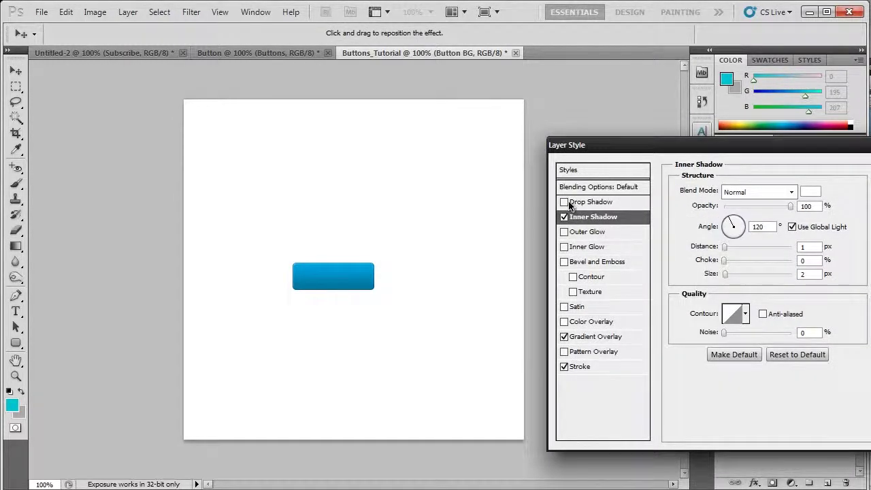
click(565, 202)
Set the drop shadow to Normal blend with a 1 px distance
click(587, 204)
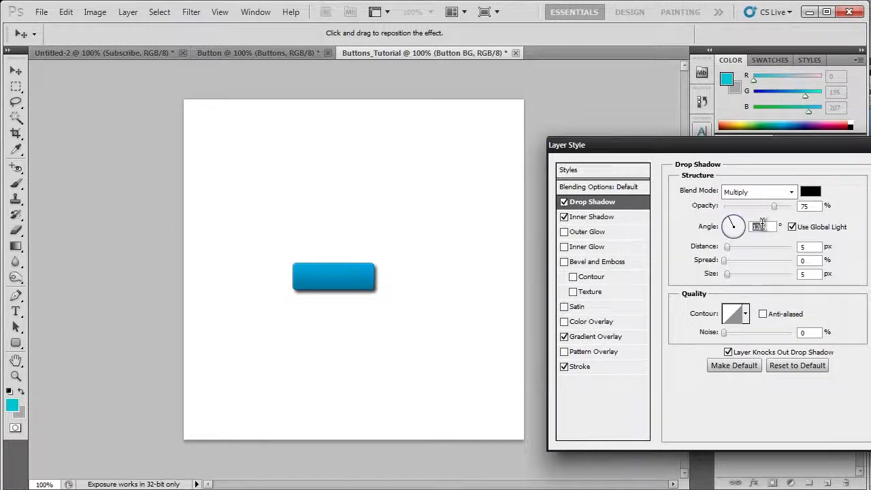
click(747, 194)
click(763, 203)
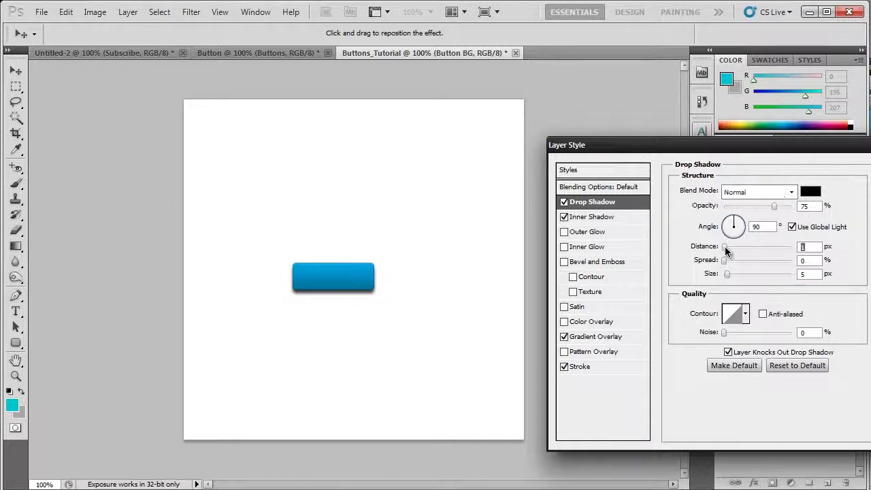
drag(726, 247, 721, 252)
text(1)
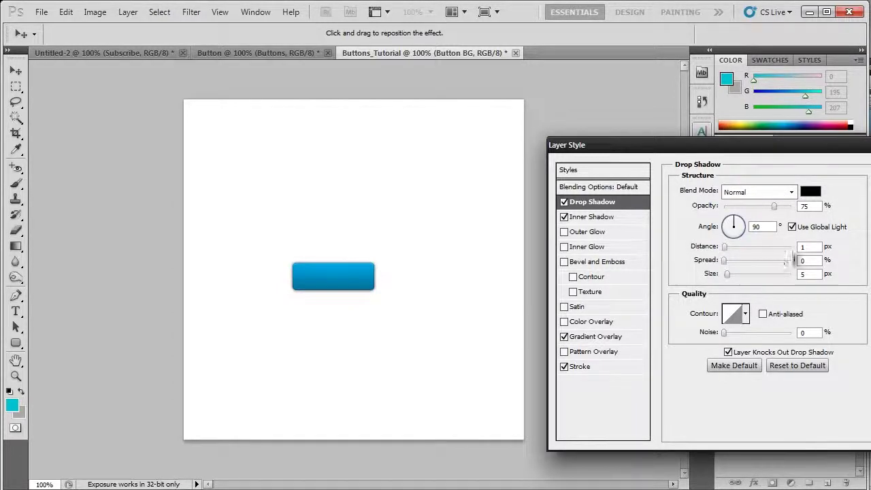
Give the drop shadow a 5 px size and about 54% opacity, then apply it
click(817, 275)
text(4)
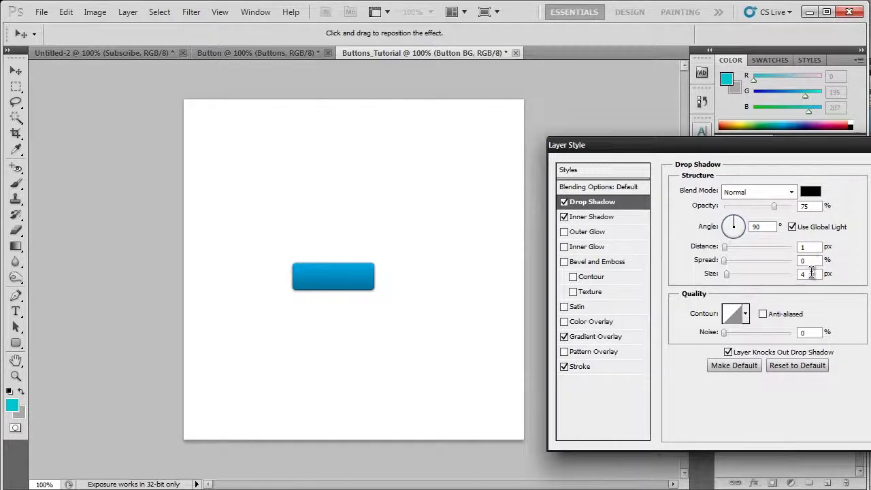
key(BackSpace)
text(2)
text(3)
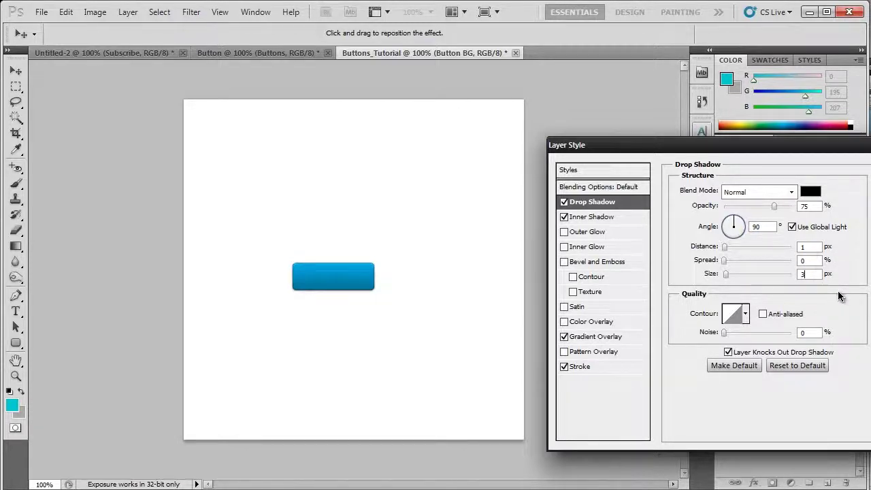
key(BackSpace)
text(5)
click(759, 206)
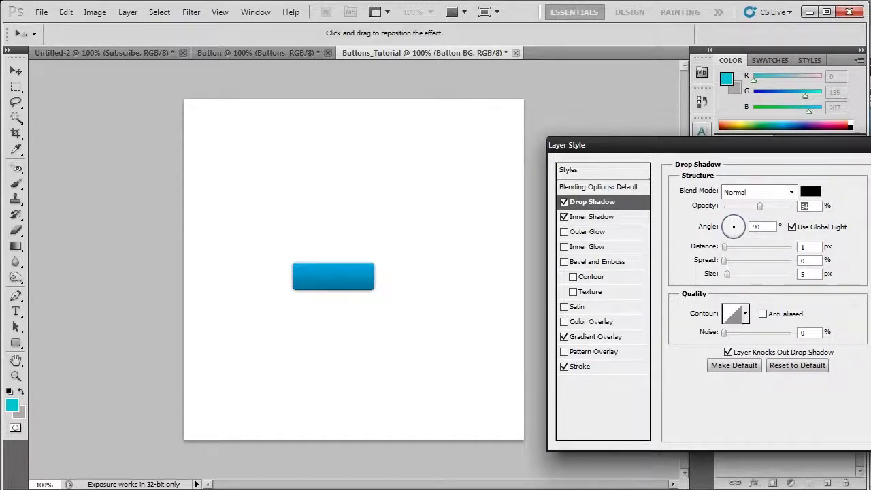
key(Return)
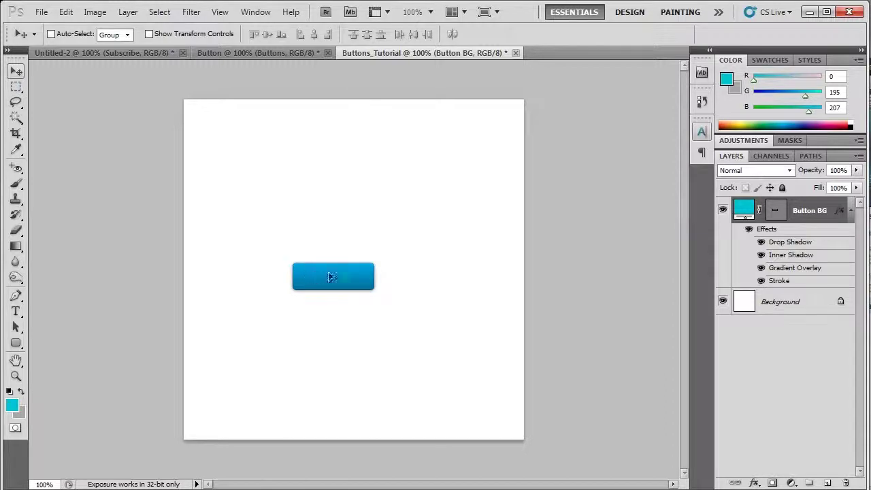
Drag the button up and right, then check the gradient overlay's left stop colour 00729c
drag(331, 277, 352, 239)
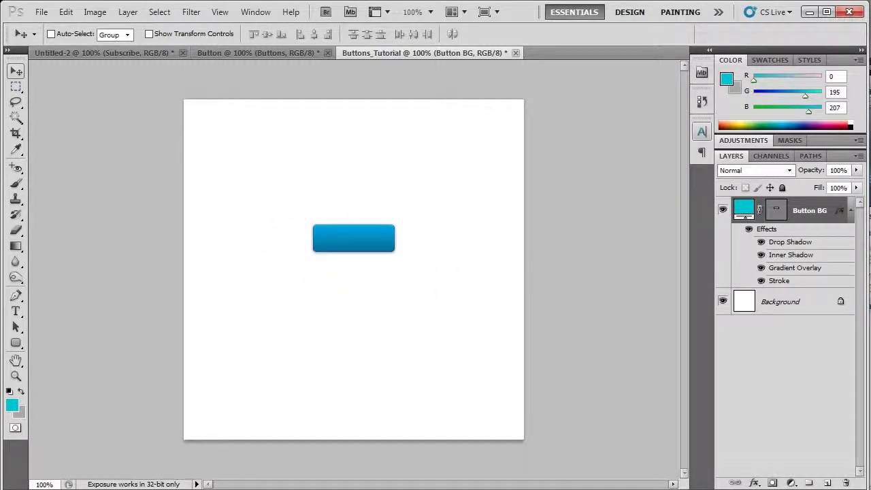
click(788, 418)
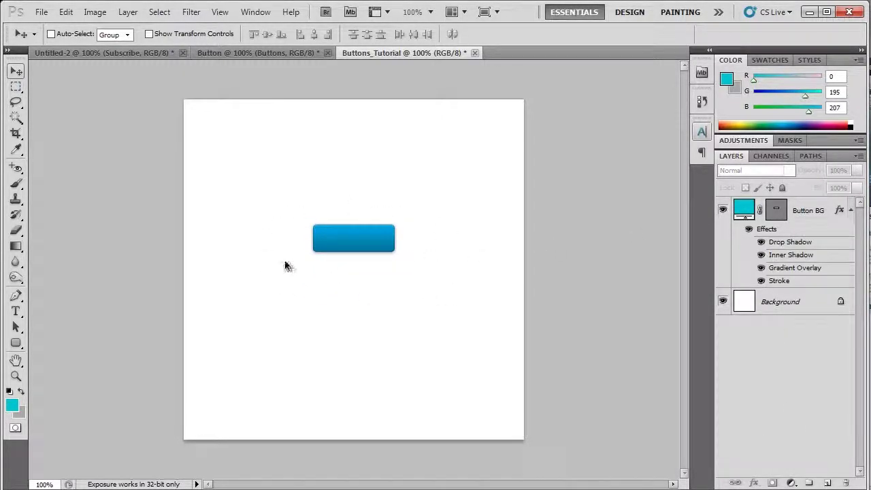
double_click(799, 272)
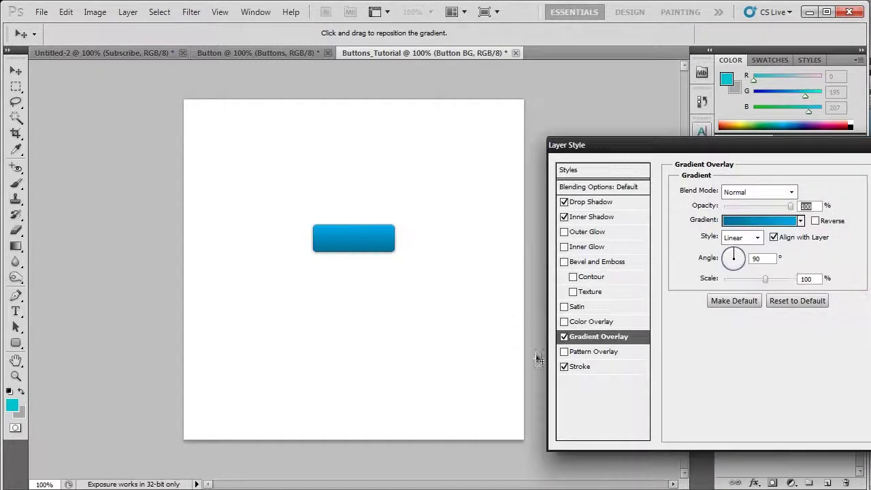
click(736, 221)
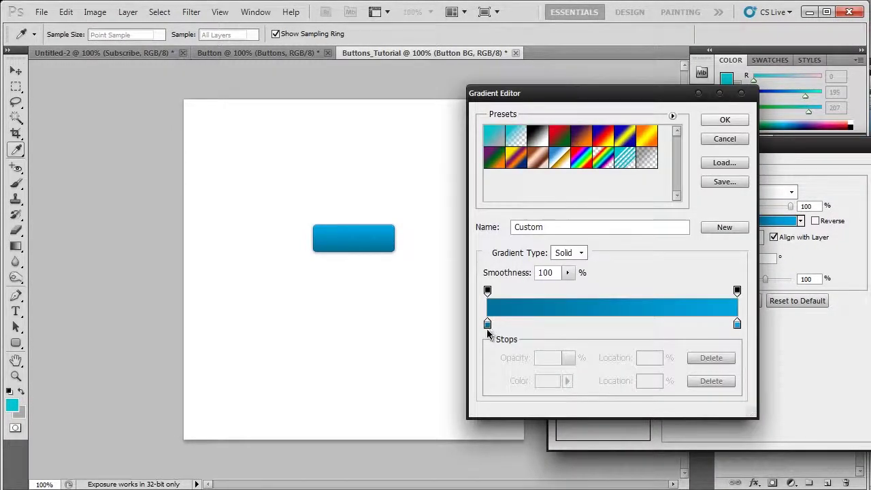
click(488, 325)
click(548, 381)
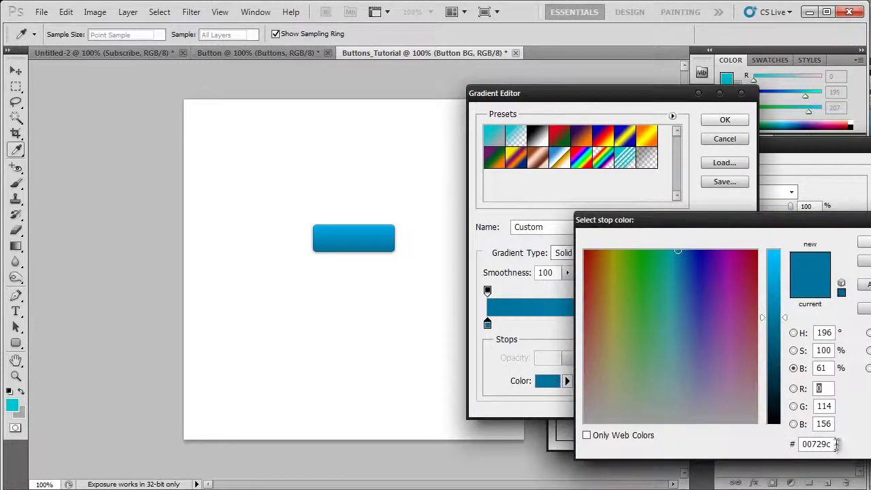
click(821, 444)
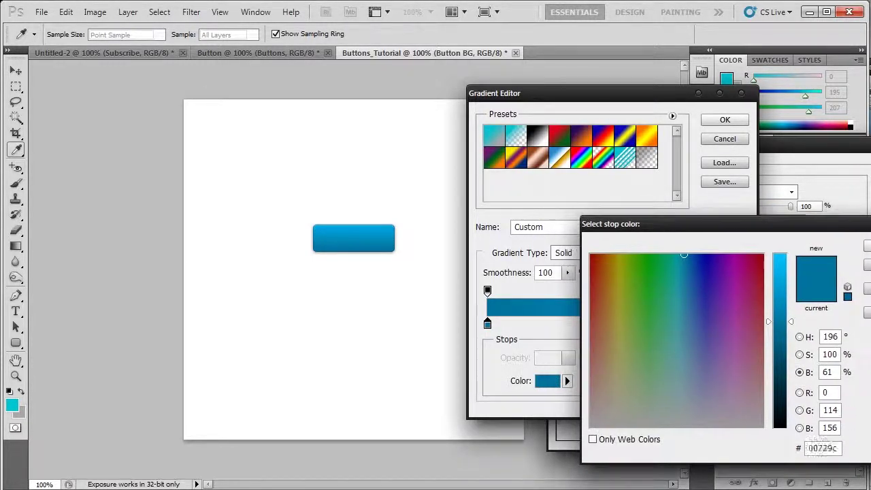
key(Return)
click(708, 120)
key(Return)
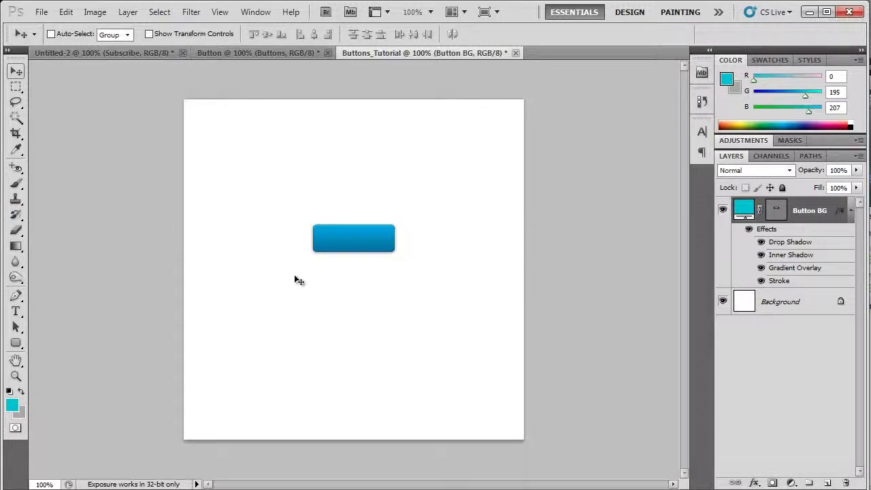
Add the word BUTTON in Impact on the blue button and nudge it roughly to centre
key(t)
click(134, 33)
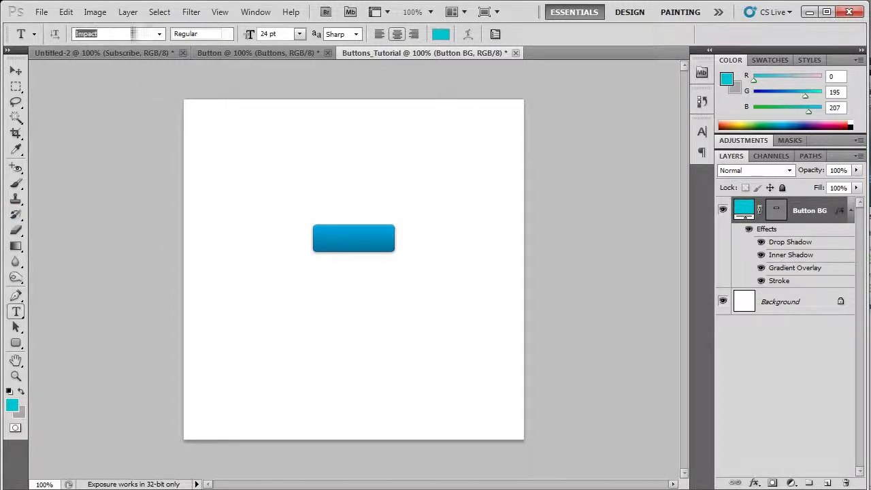
click(325, 239)
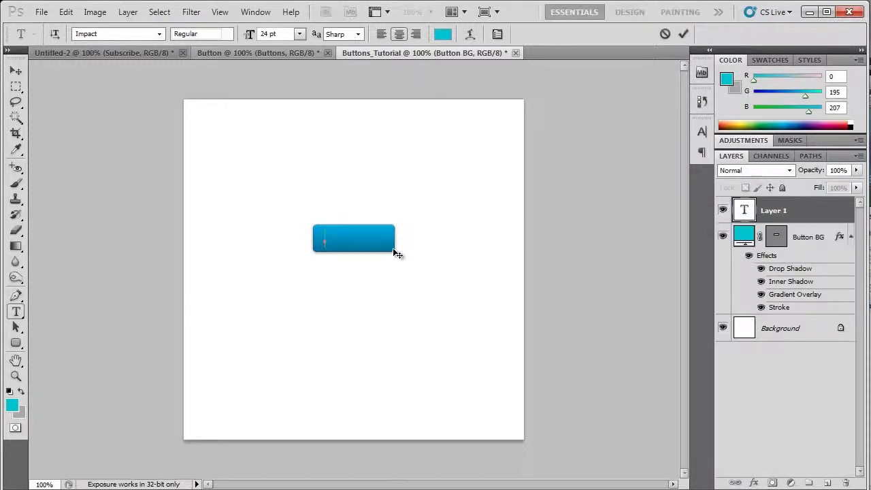
text(BUTTON)
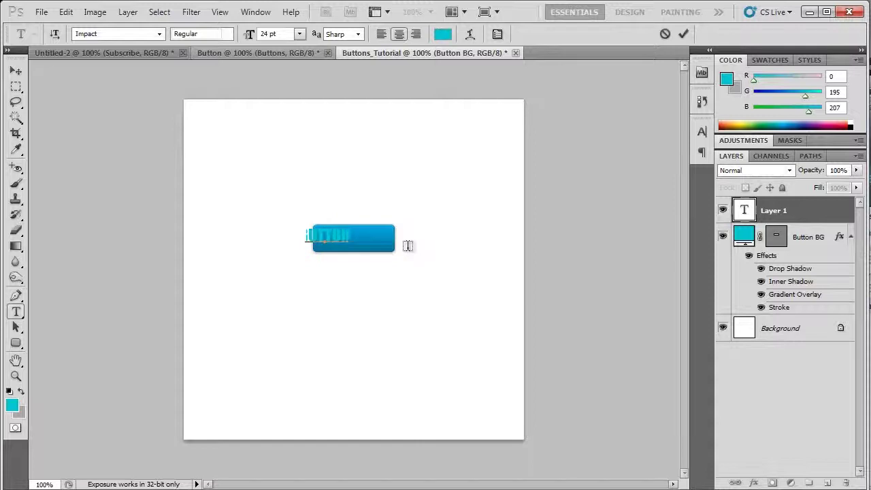
click(15, 71)
drag(314, 247, 334, 246)
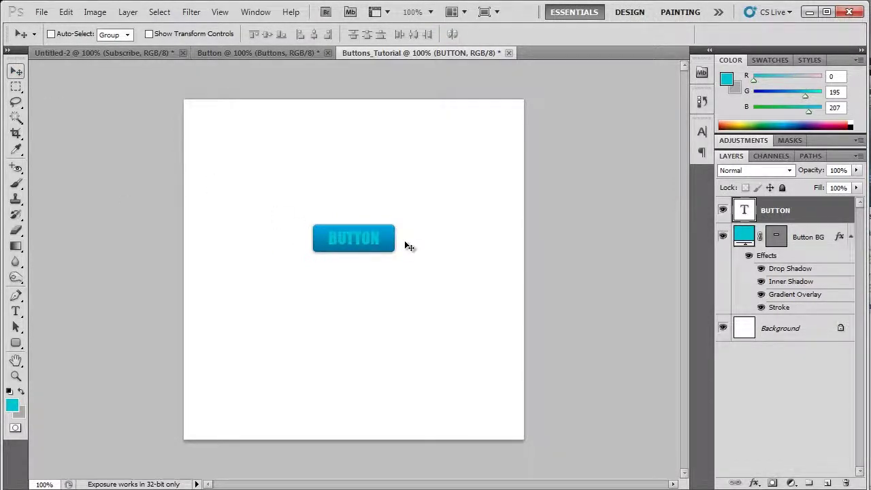
key(Up)
key(Up)
Align the BUTTON text and Button BG layers by vertical and horizontal centres
shift+click(802, 235)
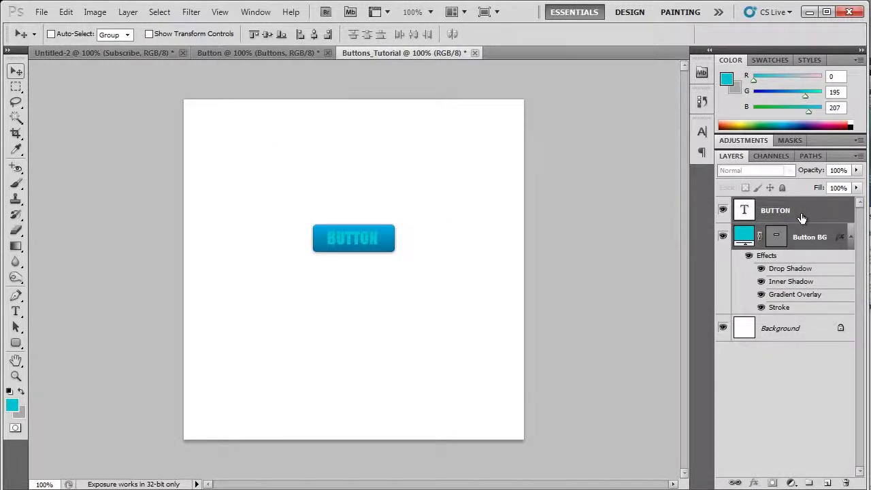
click(803, 218)
shift+click(820, 250)
click(128, 11)
mouse_move(159, 307)
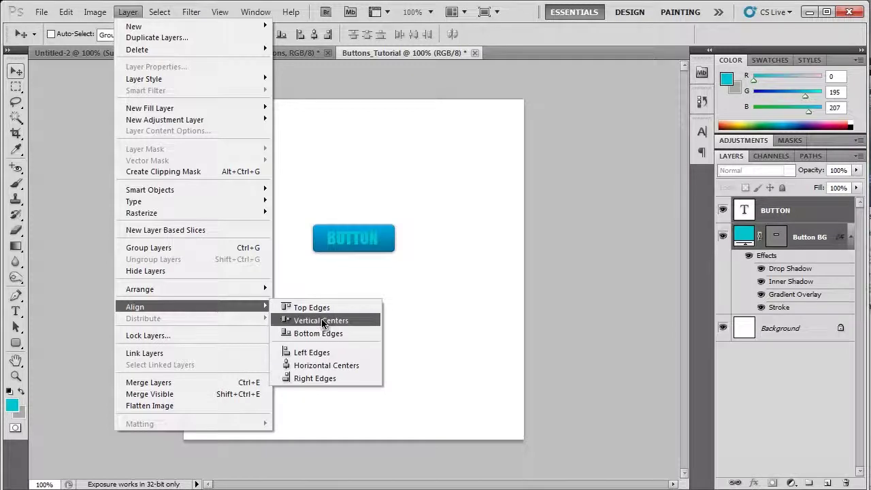
click(303, 319)
click(129, 12)
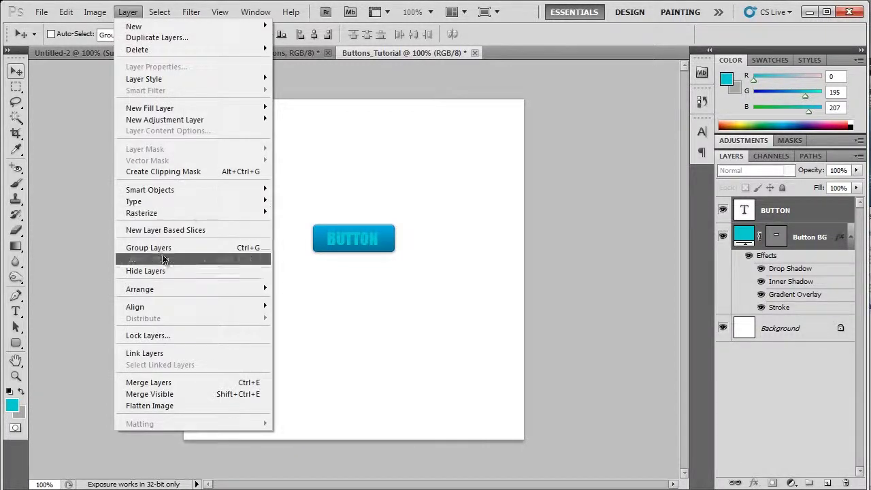
mouse_move(159, 306)
click(361, 366)
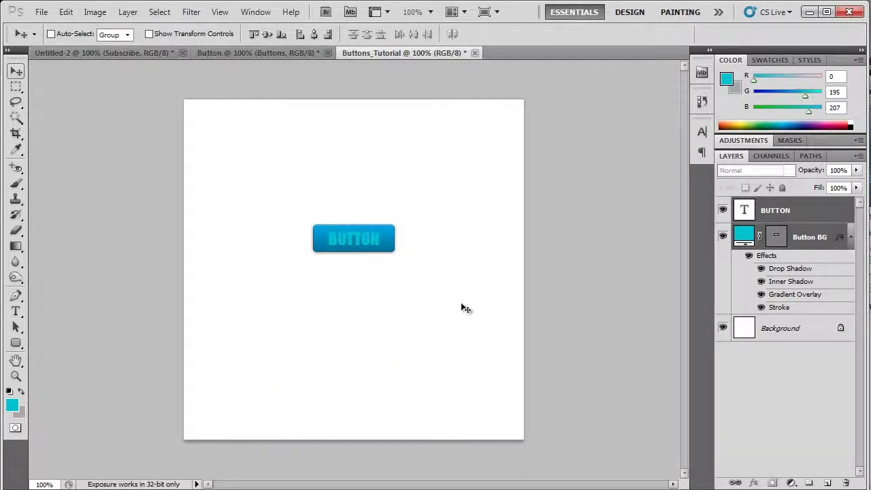
click(745, 378)
click(809, 221)
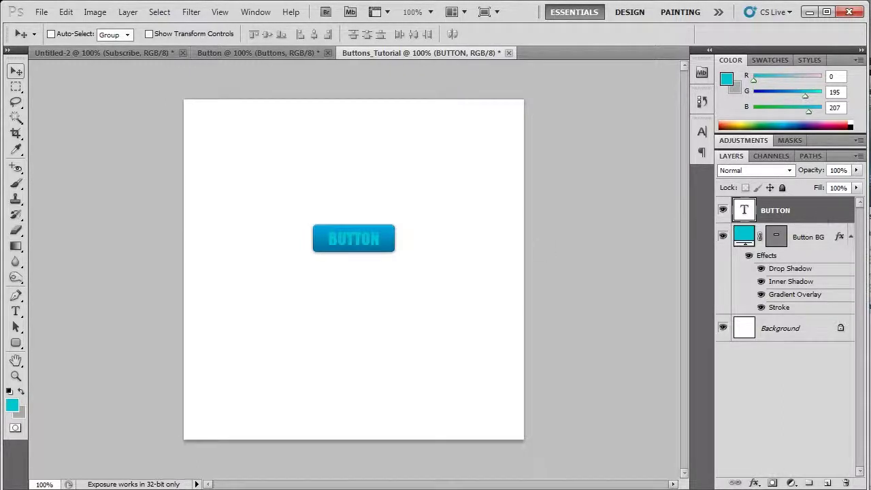
Colour the BUTTON text dark blue #00455e and bring up its Layer Style dialog
click(16, 311)
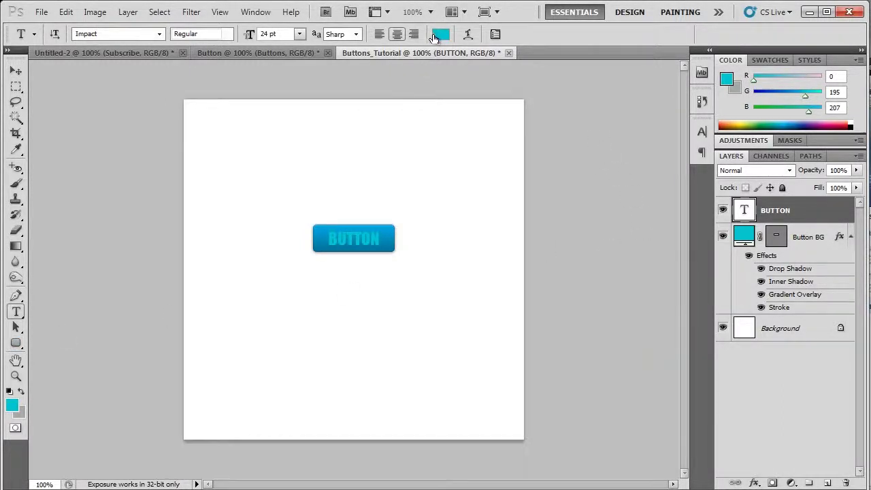
click(440, 34)
double_click(829, 448)
text(00729c)
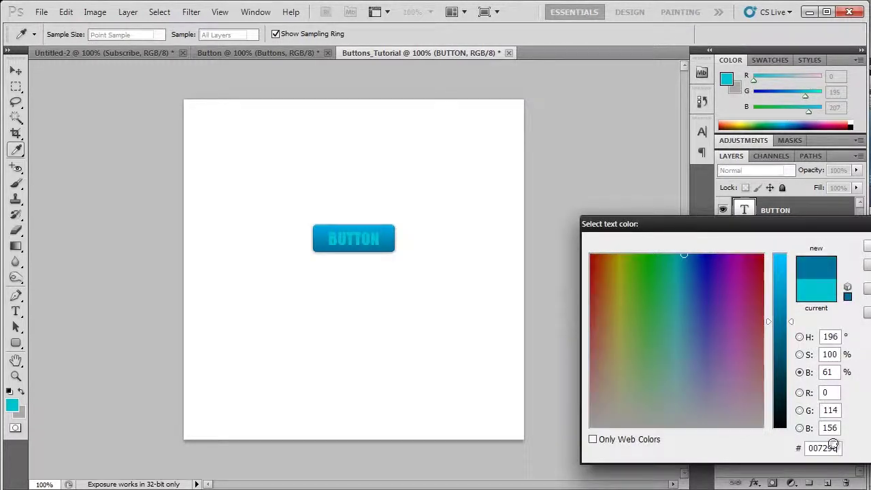
drag(781, 357, 786, 367)
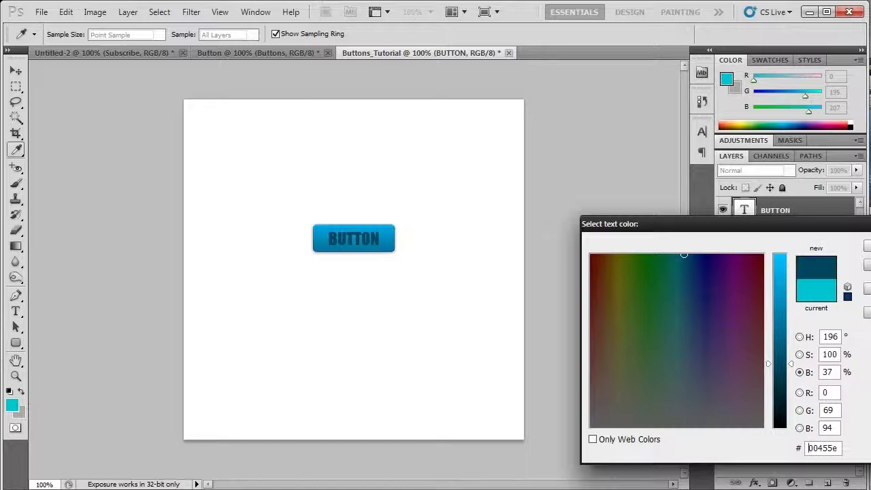
key(Return)
click(825, 378)
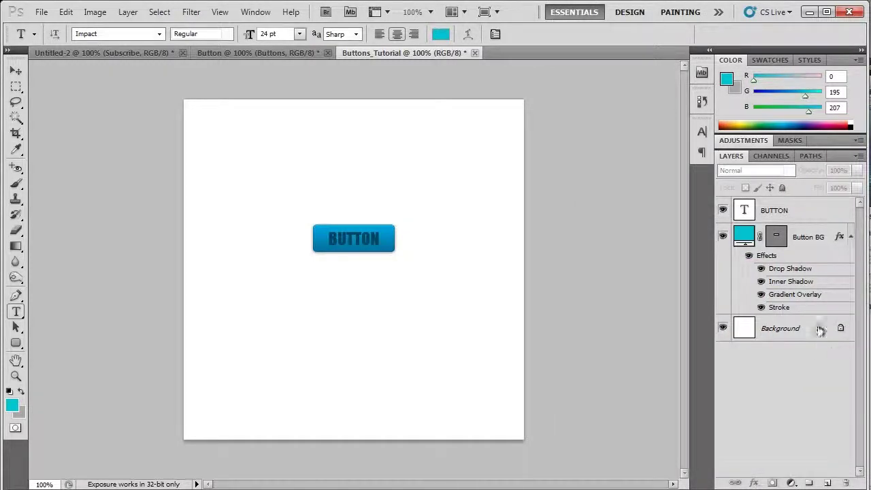
double_click(817, 212)
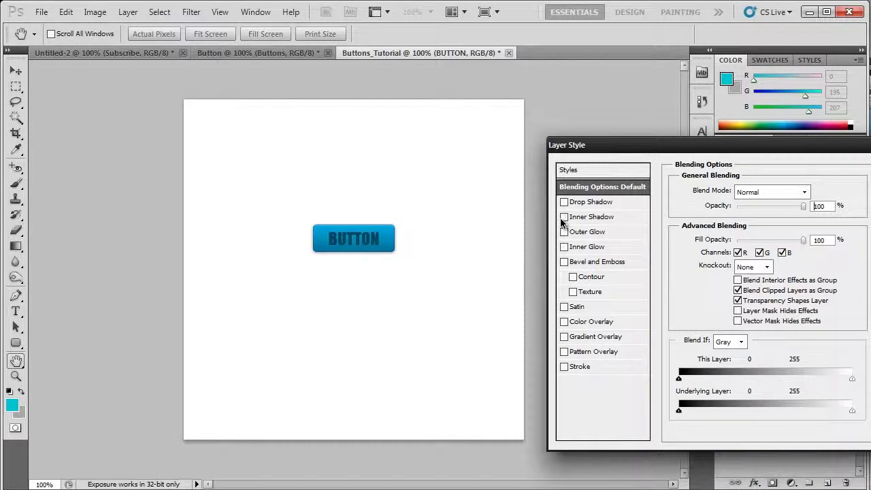
Give the text a white, Normal-mode drop shadow with distance 0 and size 2
click(565, 203)
click(606, 203)
click(808, 192)
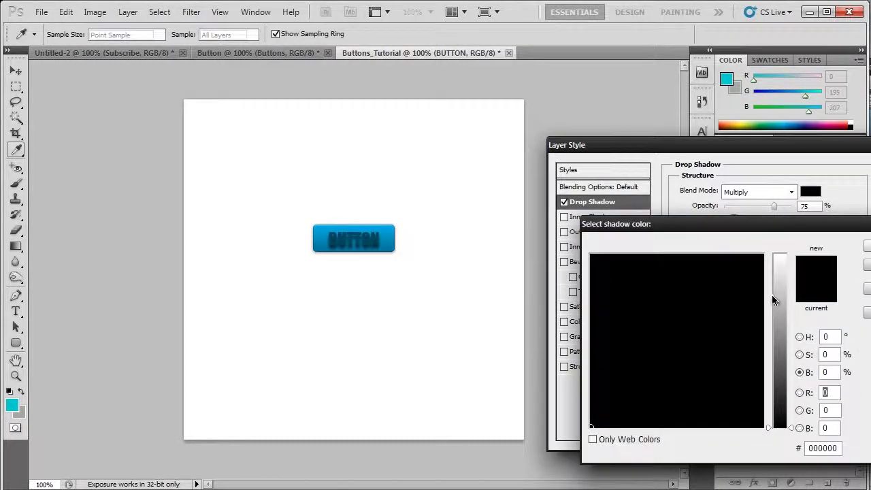
drag(772, 295, 776, 255)
key(Return)
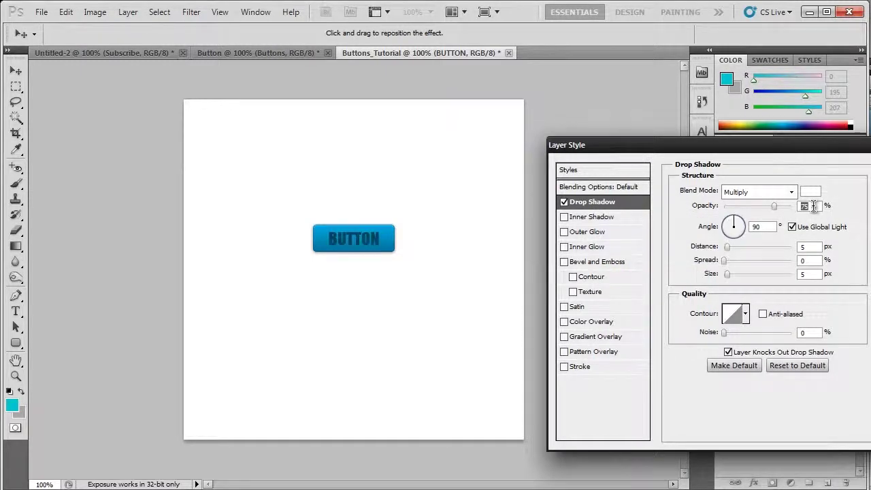
click(763, 192)
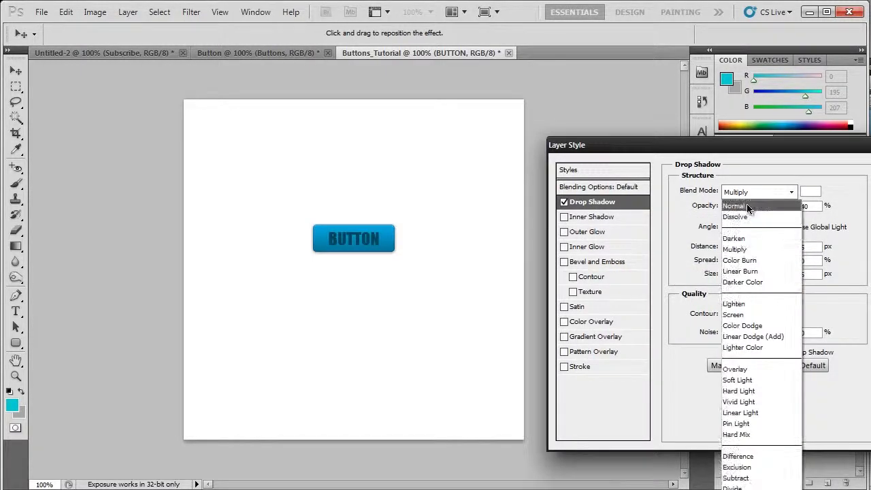
click(746, 204)
drag(727, 247, 688, 250)
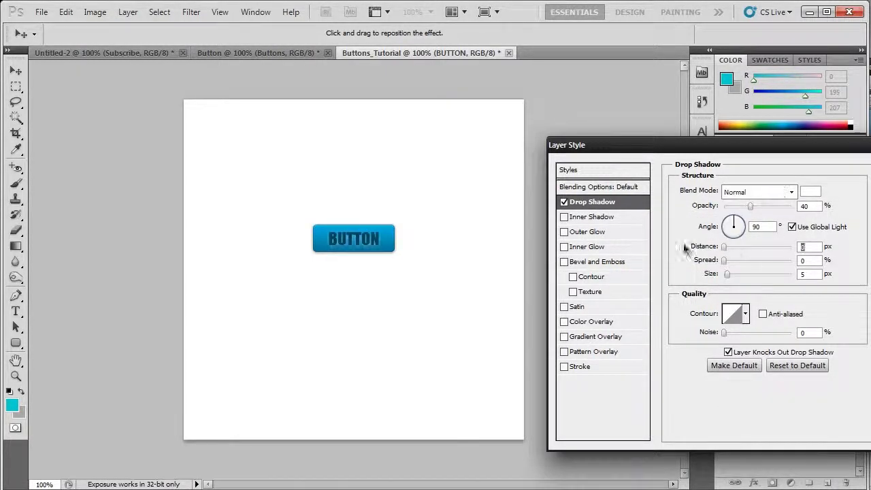
double_click(813, 273)
text(2)
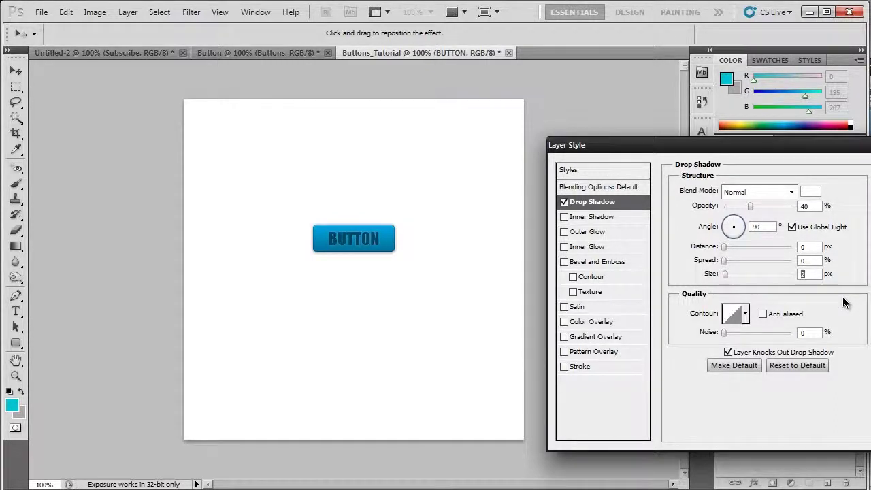
double_click(807, 246)
text(0)
text(1)
Add a Normal inner shadow at 40% opacity with distance 1 and apply the styles
click(565, 217)
click(592, 217)
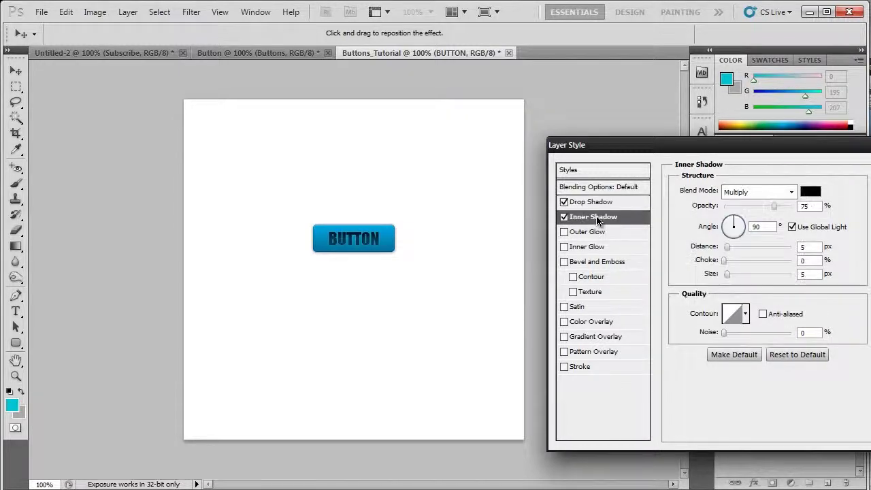
click(786, 191)
click(785, 188)
click(768, 196)
click(767, 196)
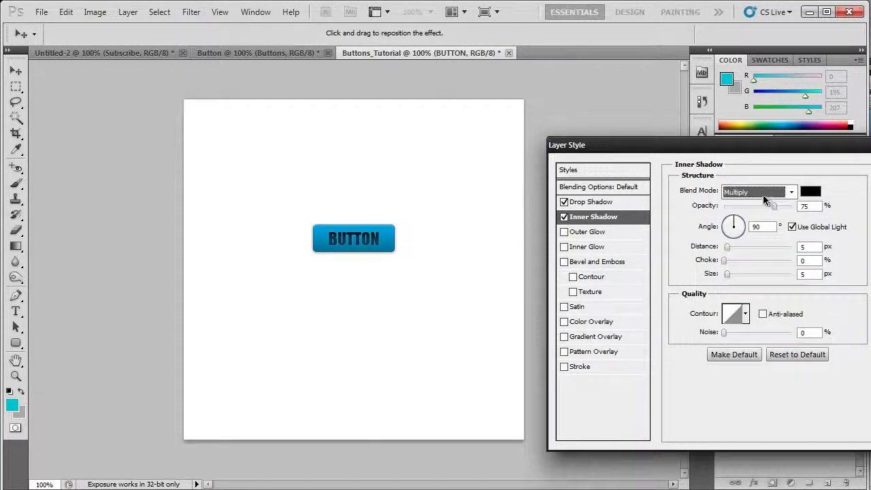
click(760, 194)
click(736, 206)
drag(775, 206, 751, 206)
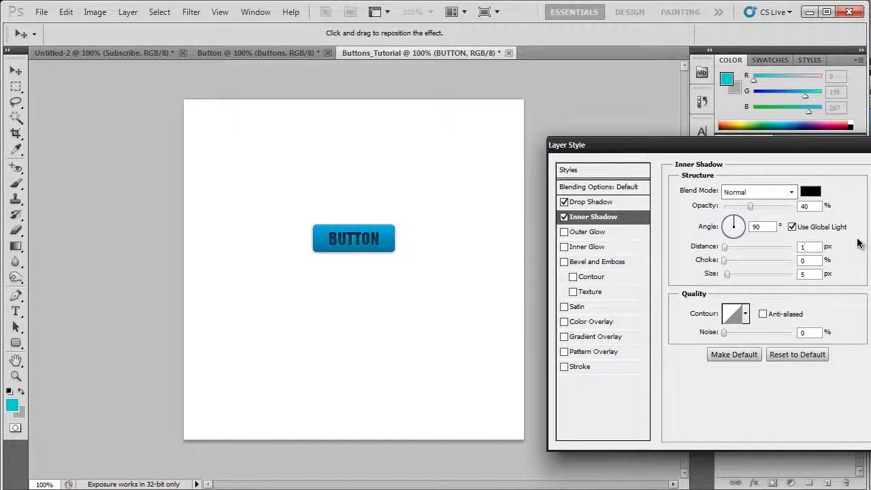
text(1)
key(Return)
key(Return)
click(16, 377)
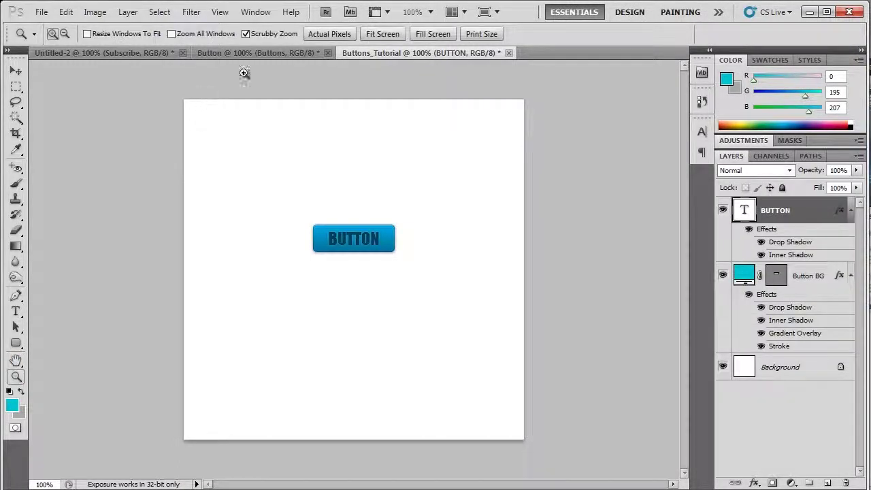
Zoom in on the finished button, return to Actual Pixels, and collapse both effects lists
click(356, 237)
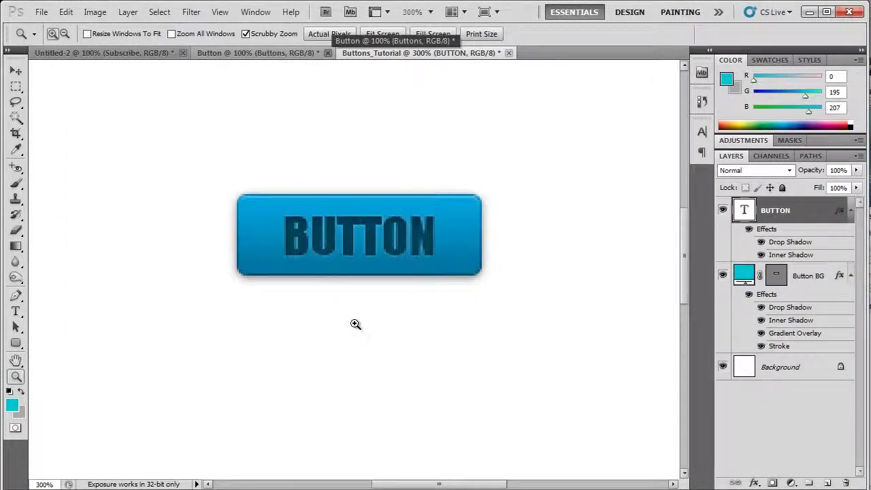
click(323, 35)
click(323, 34)
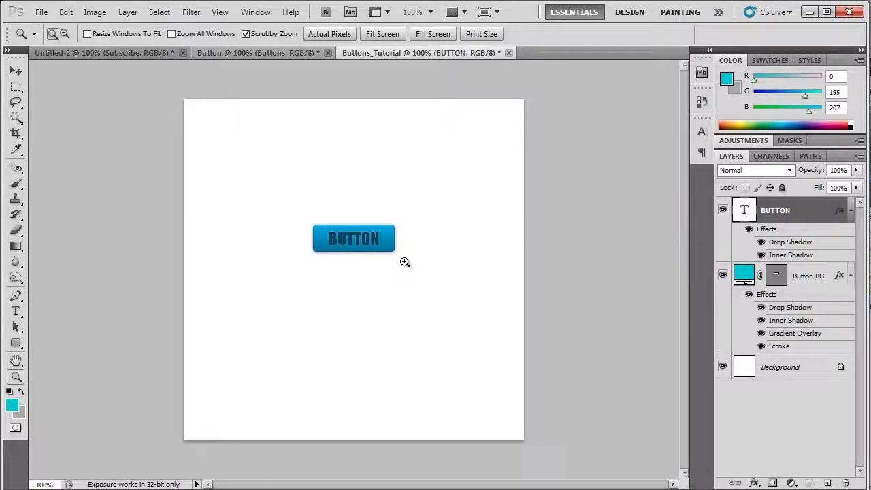
click(851, 275)
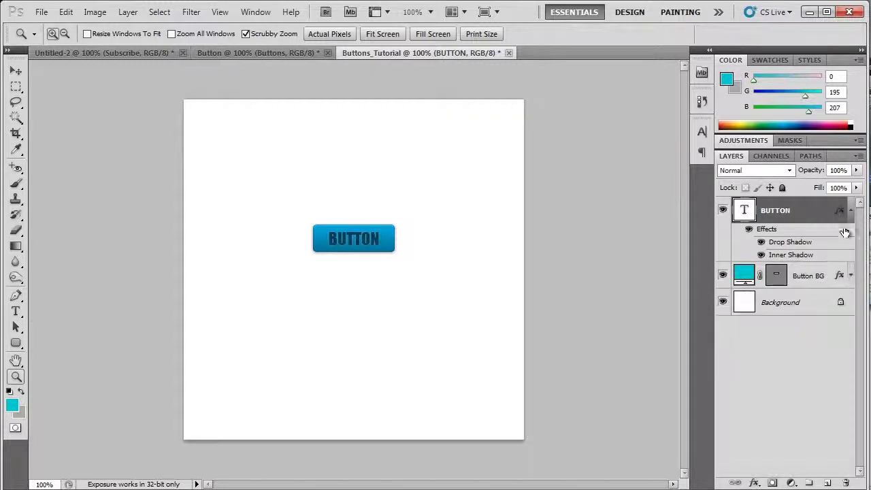
click(851, 210)
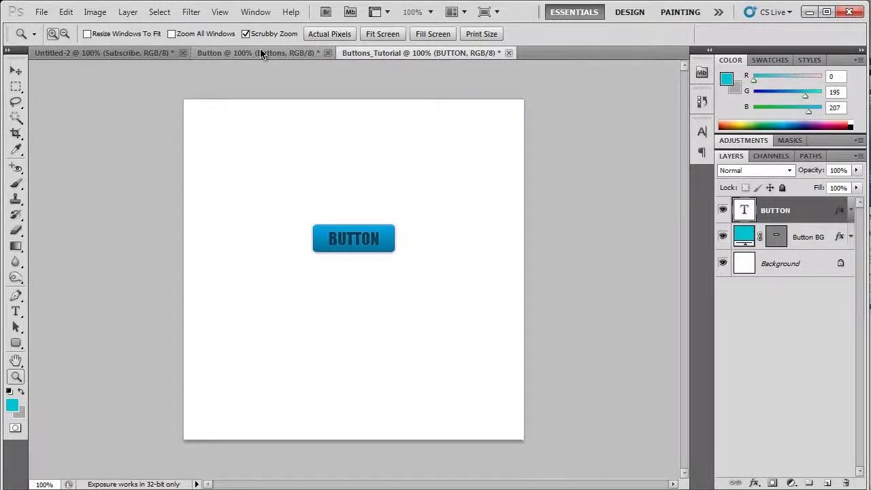
Switch to the Button document showing the four coloured example buttons
click(261, 52)
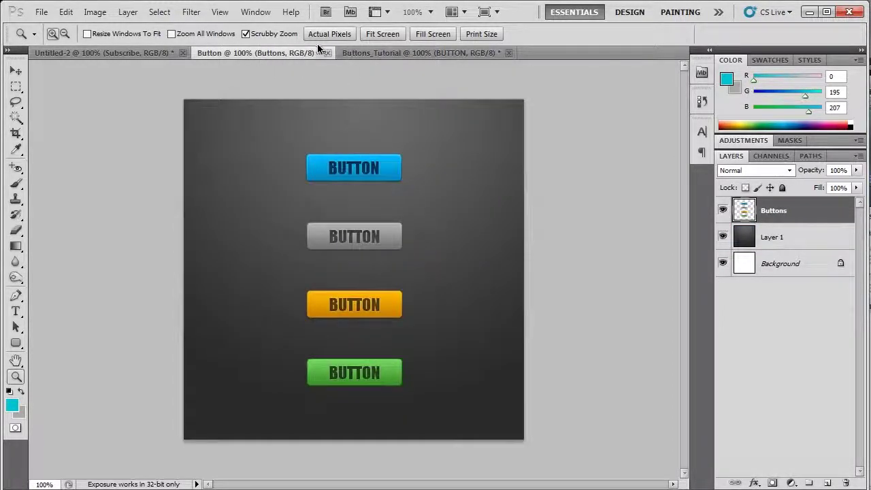
click(379, 55)
click(272, 53)
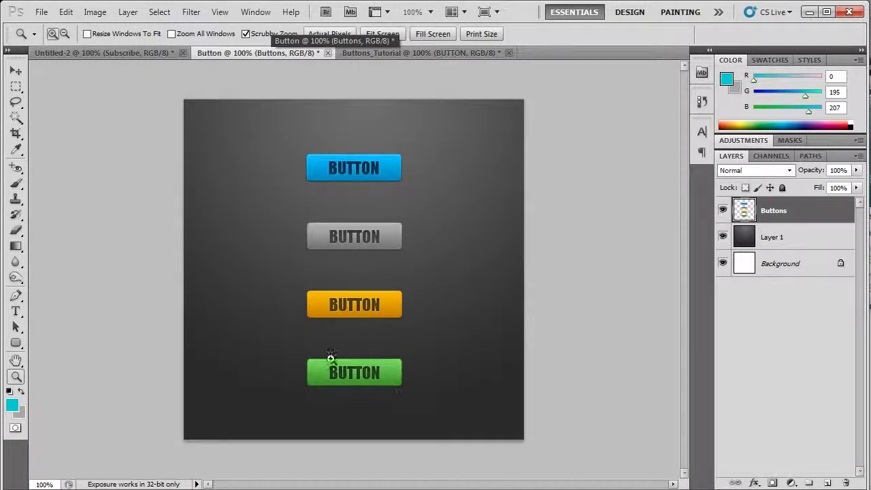
Bring up the YouTube channel page in Chrome from the taskbar
click(88, 484)
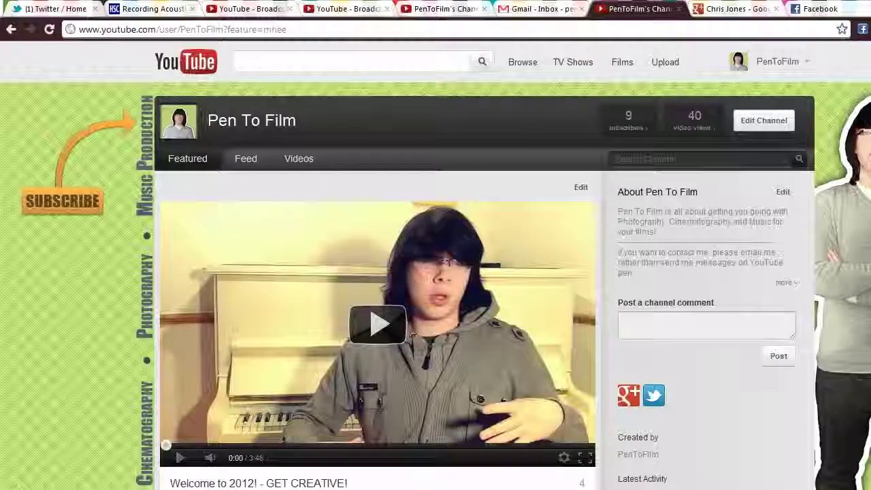